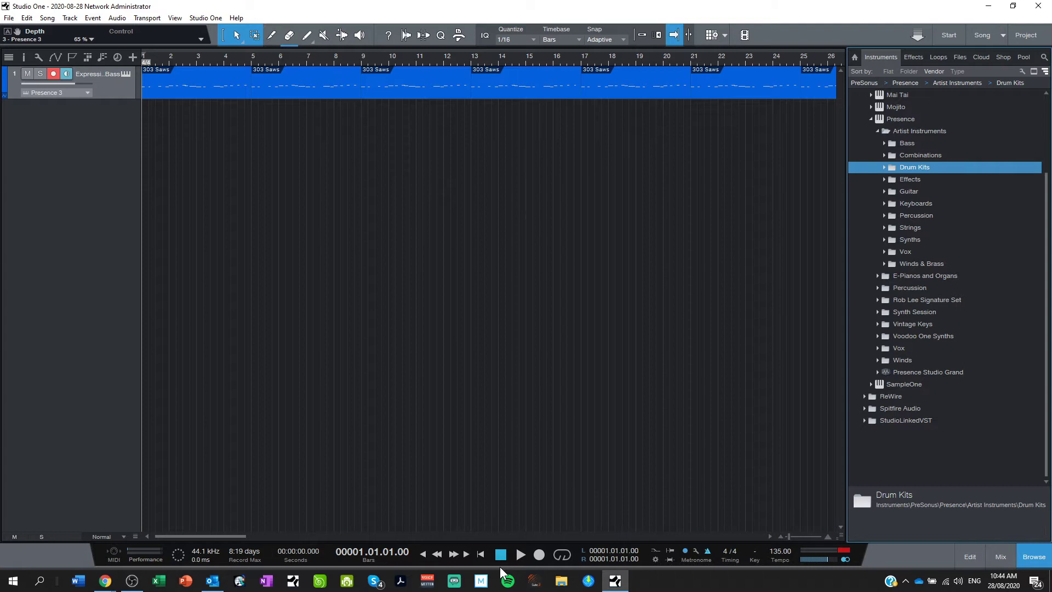
# Play and stop the bass loop, then find Basic Kit under PreSonus > Presence > Artist Instruments > Drum Kits.
pyautogui.press('space')
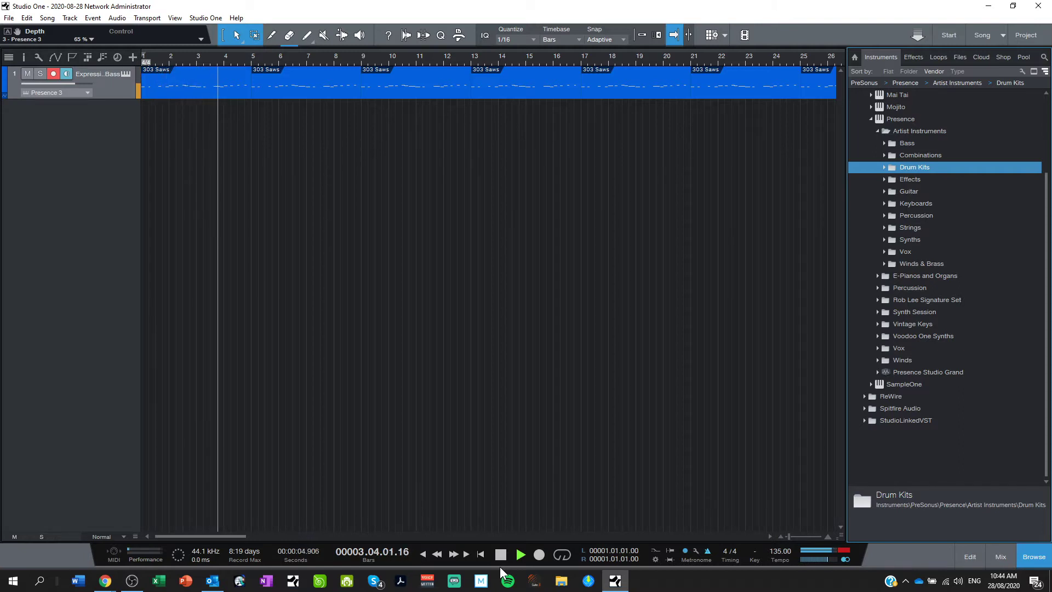
pyautogui.press('space')
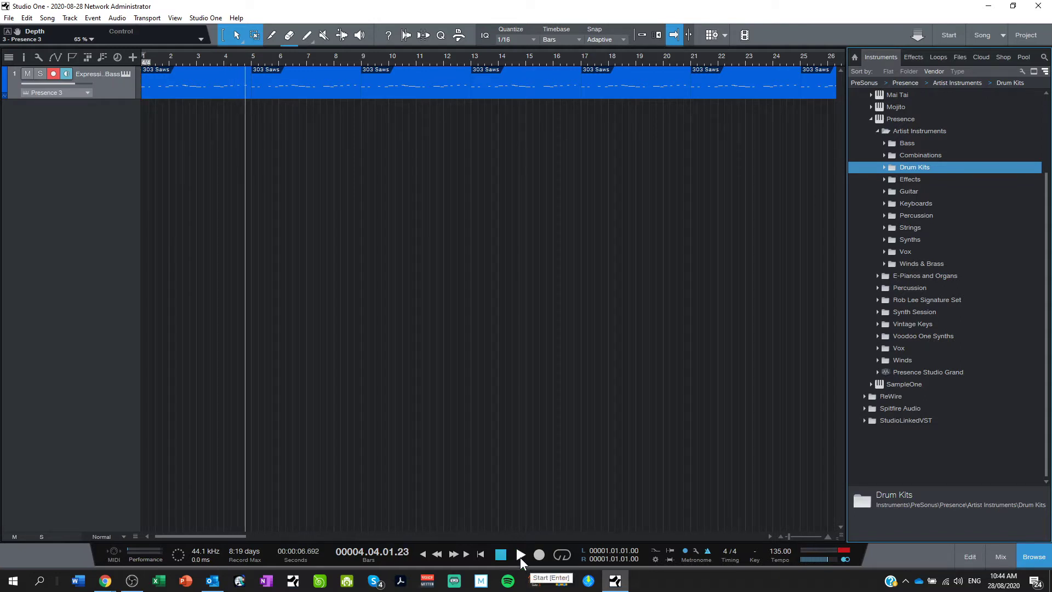
pyautogui.scroll(3, 980, 284)
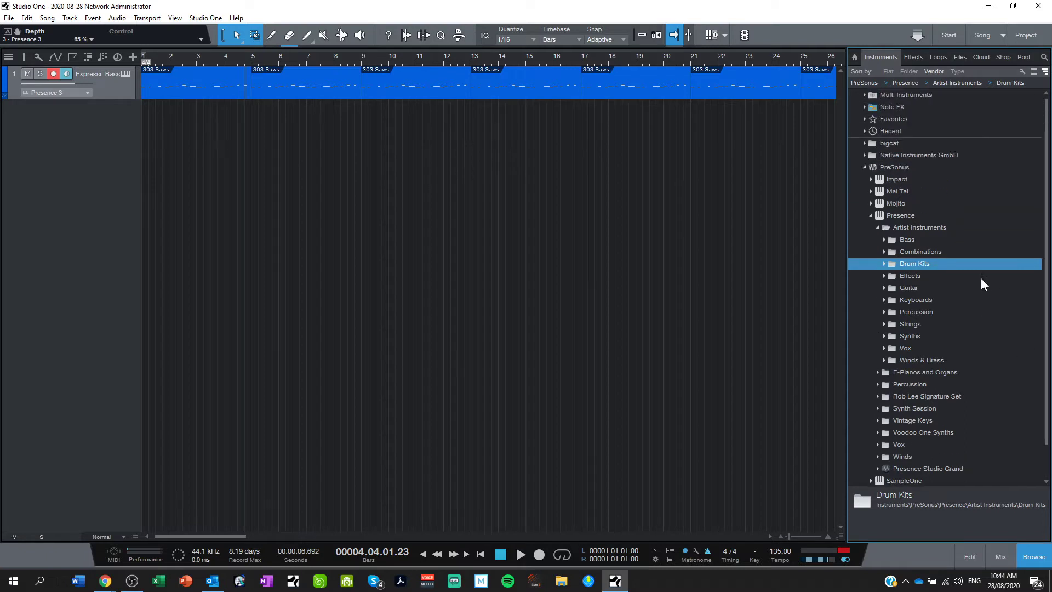
pyautogui.click(870, 214)
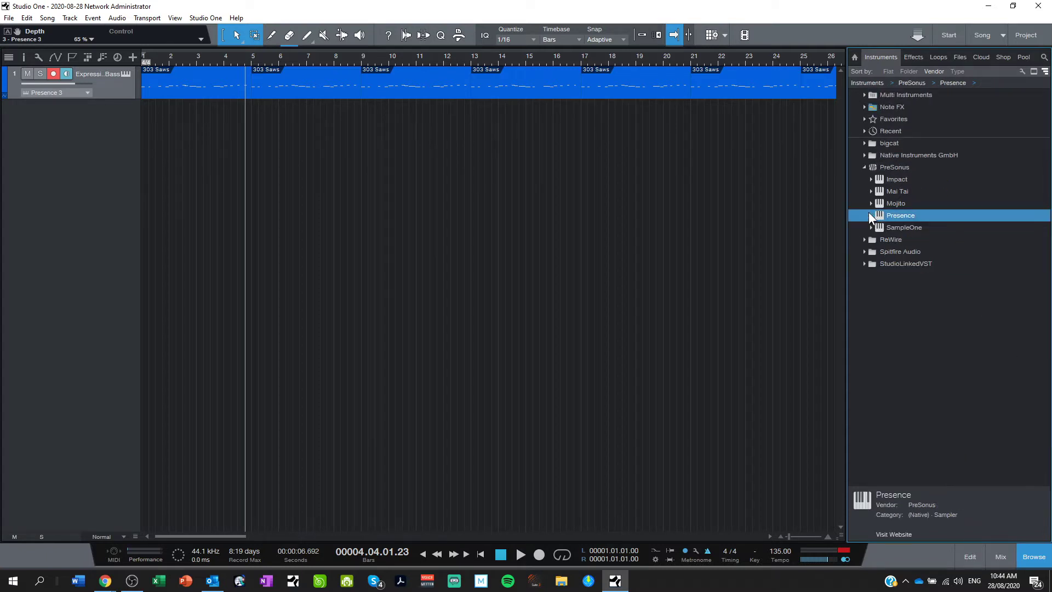
pyautogui.click(873, 168)
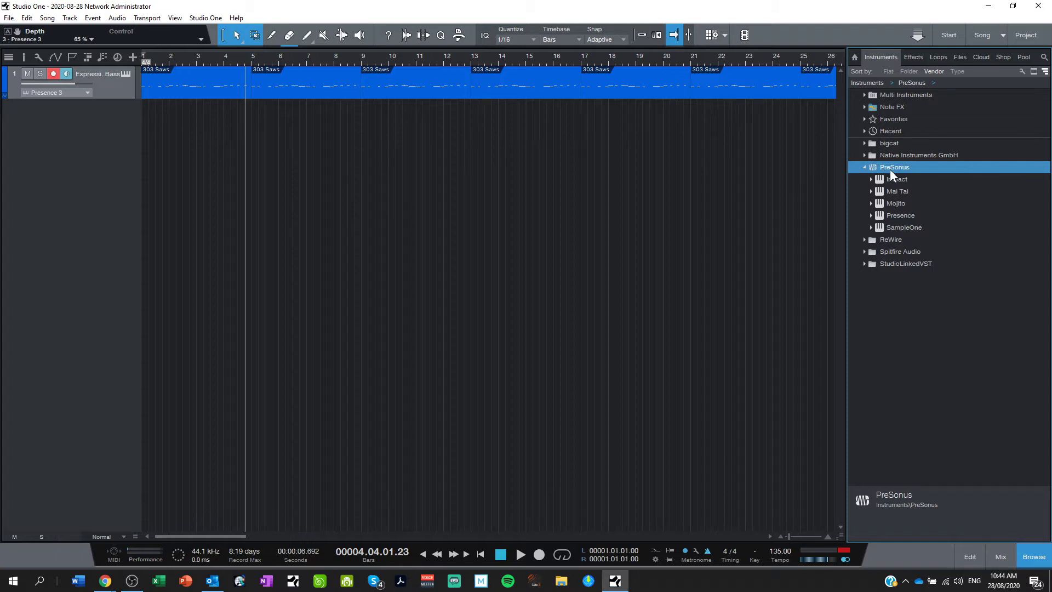
pyautogui.click(871, 214)
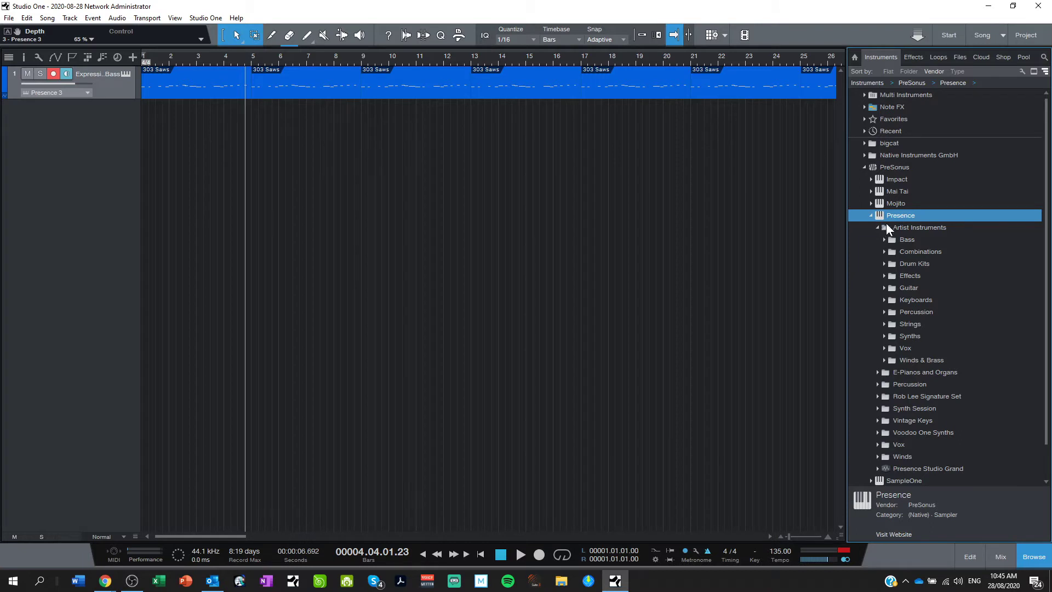
pyautogui.doubleClick(904, 263)
pyautogui.scroll(-1, 923, 288)
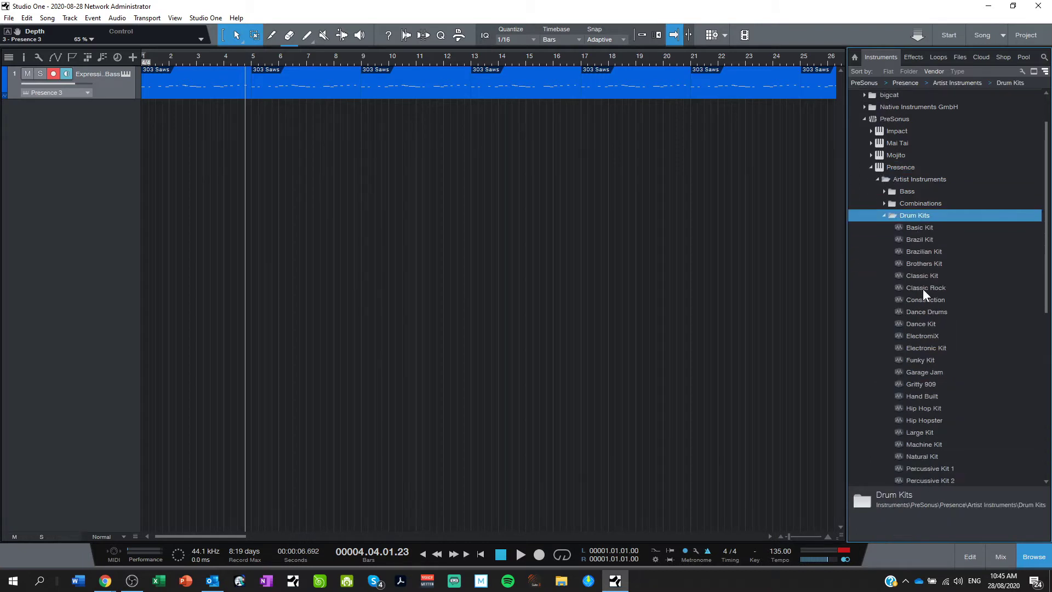
pyautogui.click(926, 229)
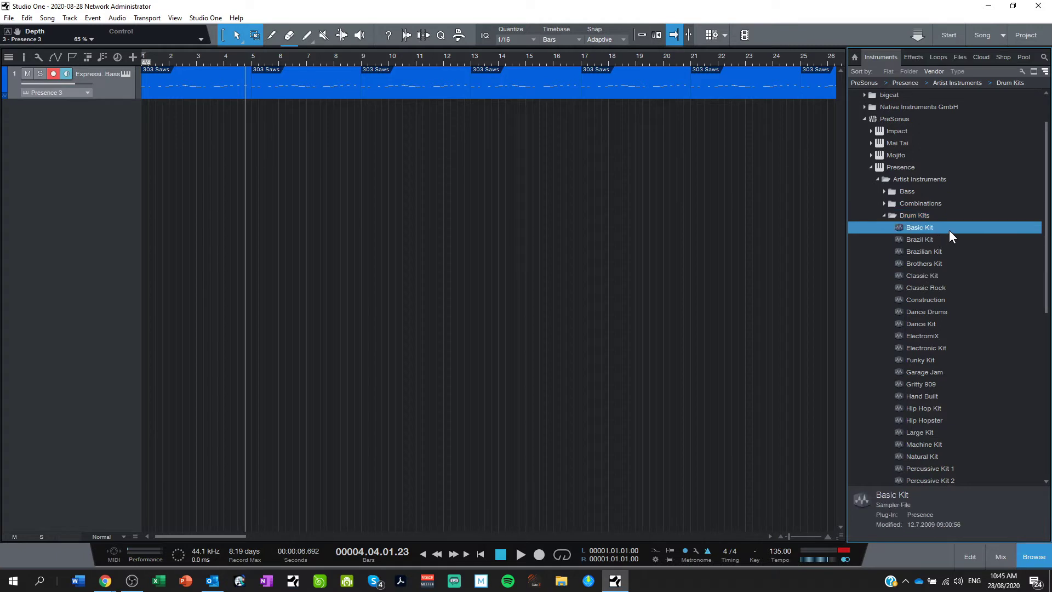
# Drag Basic Kit into the arrange area as a new Presence track, audition a note, and close the plugin.
pyautogui.moveTo(949, 230); pyautogui.dragTo(169, 122)
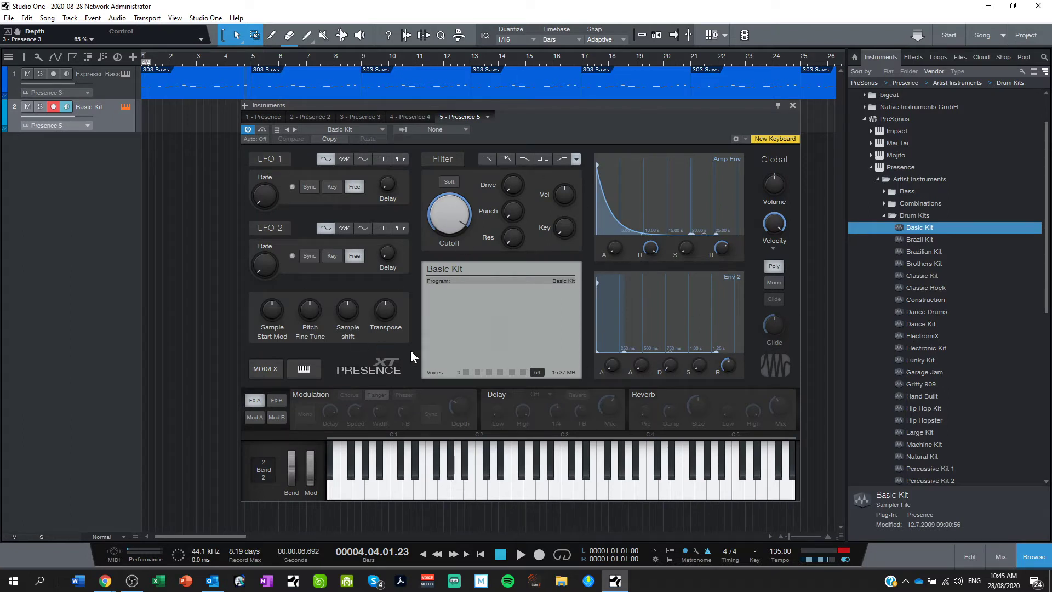
pyautogui.click(498, 490)
pyautogui.click(793, 105)
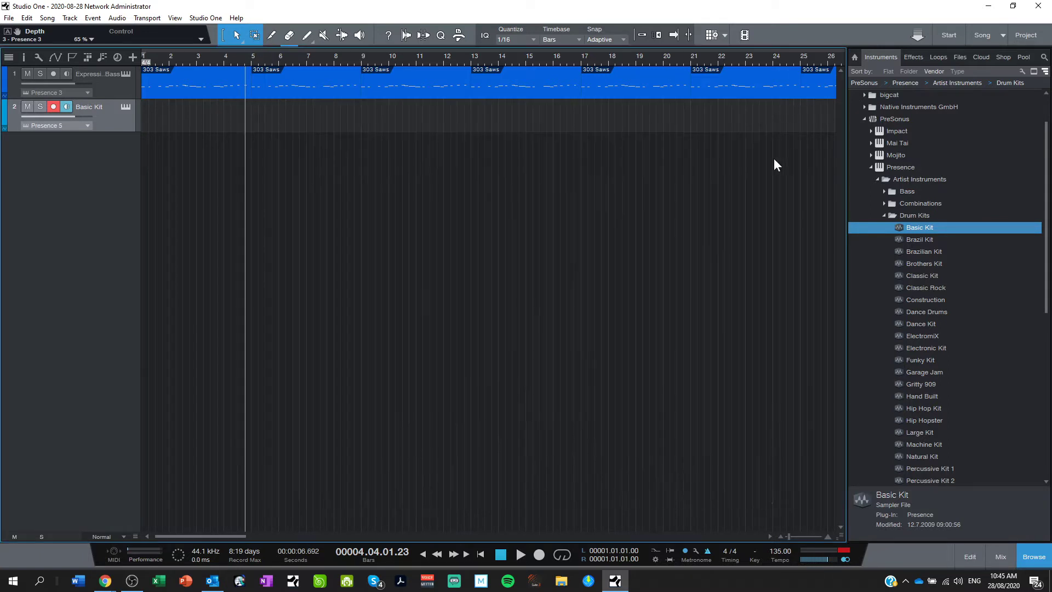
# Open the QWERTY Keyboard panel with Alt+Shift+K, move it right, and audition drums on Q–P and 9.
pyautogui.hotkey('alt', 'shift', 'k')
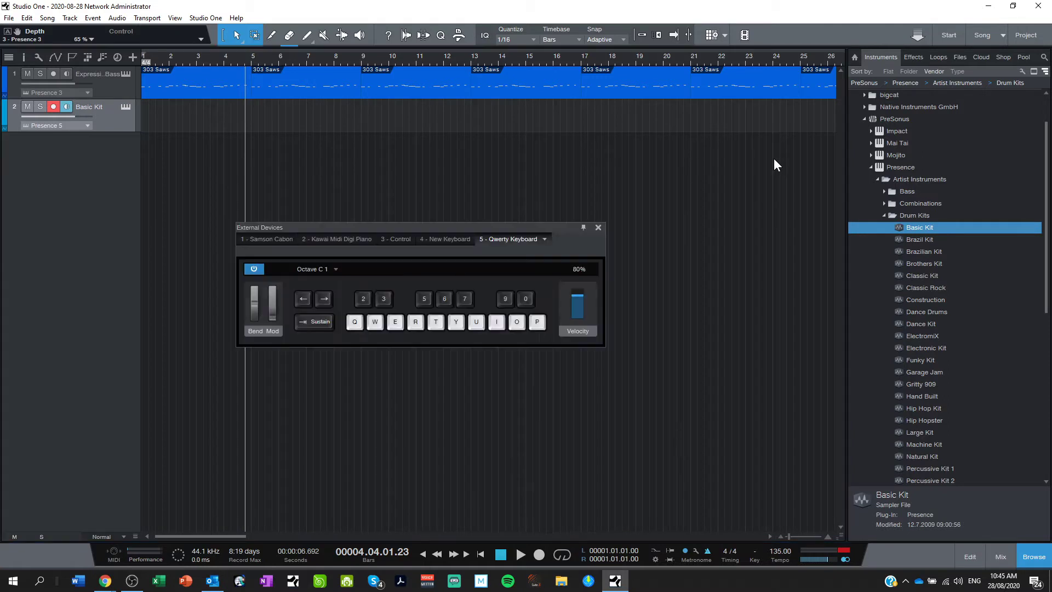
pyautogui.moveTo(406, 225); pyautogui.dragTo(528, 218)
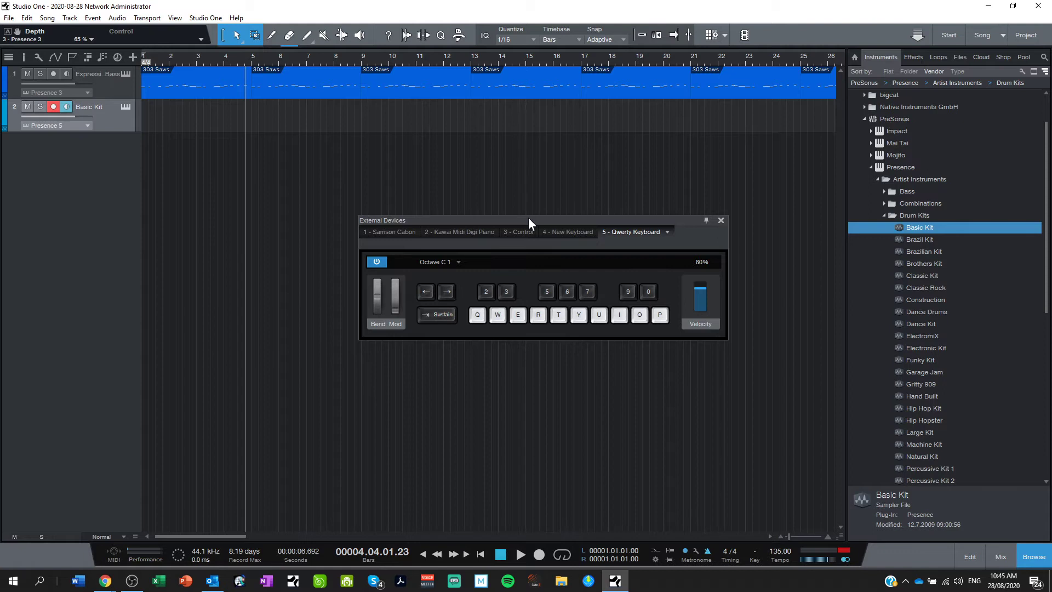
pyautogui.press('q')
pyautogui.press('w')
pyautogui.press('e')
pyautogui.press('r')
pyautogui.press('r')
pyautogui.press('t')
pyautogui.press('t')
pyautogui.press('y')
pyautogui.press('p')
pyautogui.press('9')
pyautogui.press('q')
pyautogui.press('w')
pyautogui.press('e')
pyautogui.press('r')
pyautogui.press('t')
pyautogui.press('u')
# Practise a kick, snare and hi-hat beat on the Q, W and 5 keys.
pyautogui.press('q')
pyautogui.press('w')
pyautogui.press('w')
pyautogui.press('q')
pyautogui.press('5')
pyautogui.press('5')
pyautogui.press('q')
pyautogui.press('w')
pyautogui.press('q')
pyautogui.press('w')
pyautogui.press('q')
pyautogui.press('w')
pyautogui.press('5')
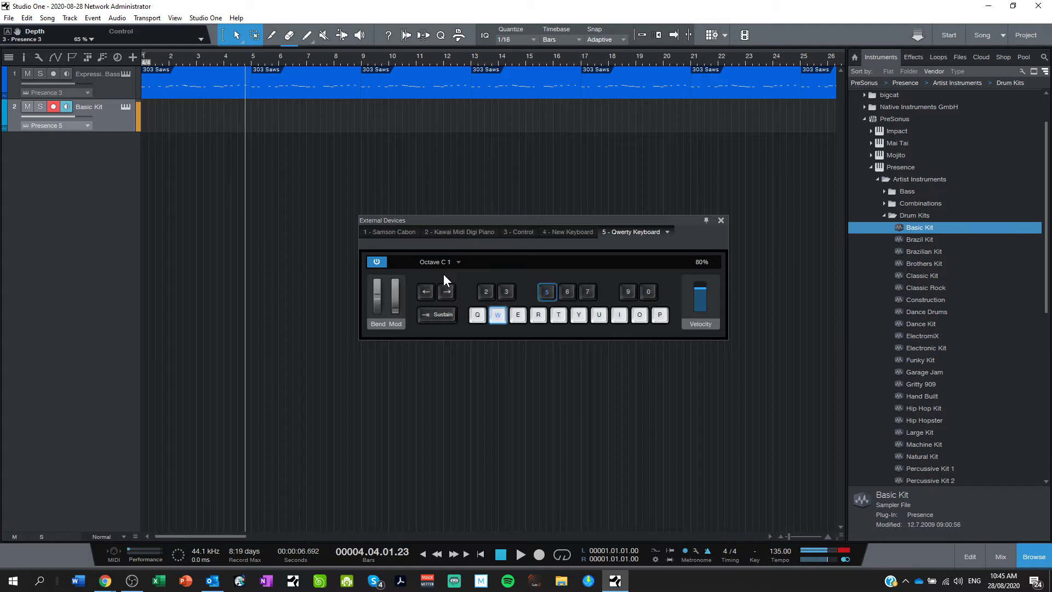
pyautogui.press('q')
pyautogui.press('w')
pyautogui.press('q')
pyautogui.press('w')
pyautogui.press('5')
pyautogui.press('q')
pyautogui.press('w')
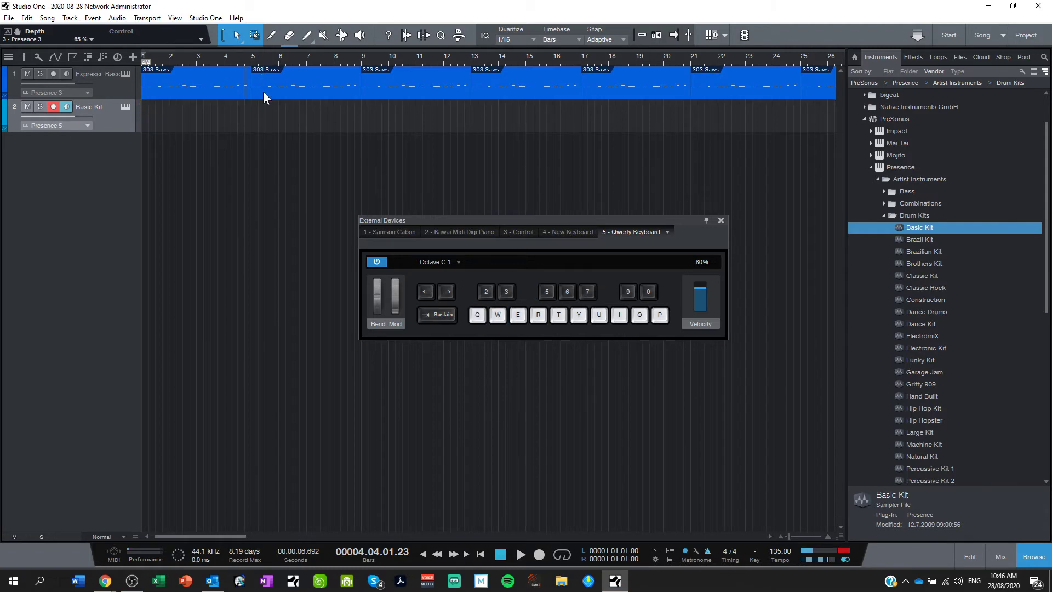
# Return to the song start, review the Metronome Setup, and move the QWERTY Keyboard panel up-left.
pyautogui.click(480, 554)
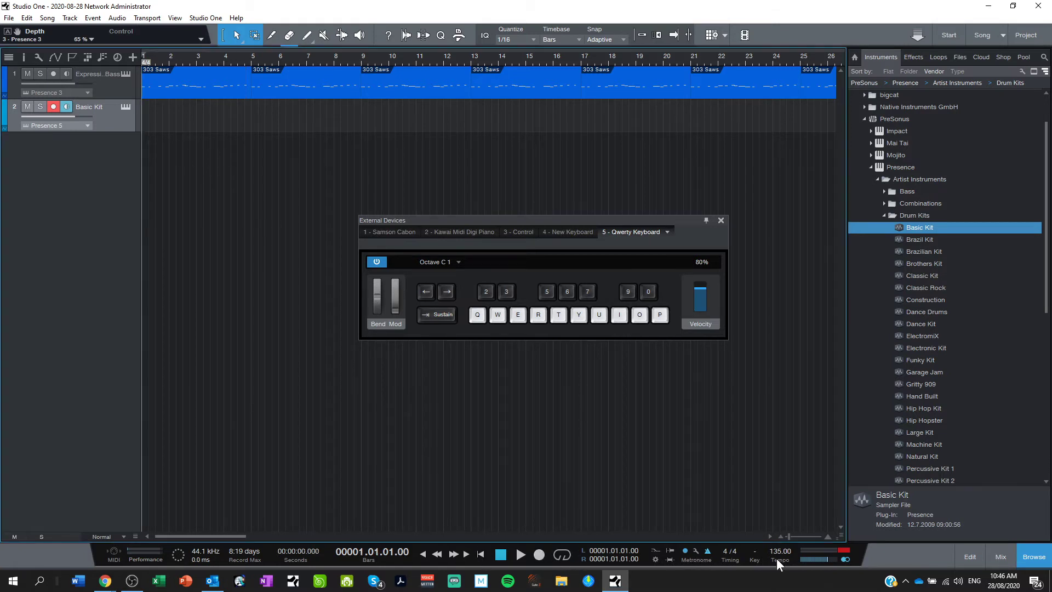
pyautogui.click(696, 550)
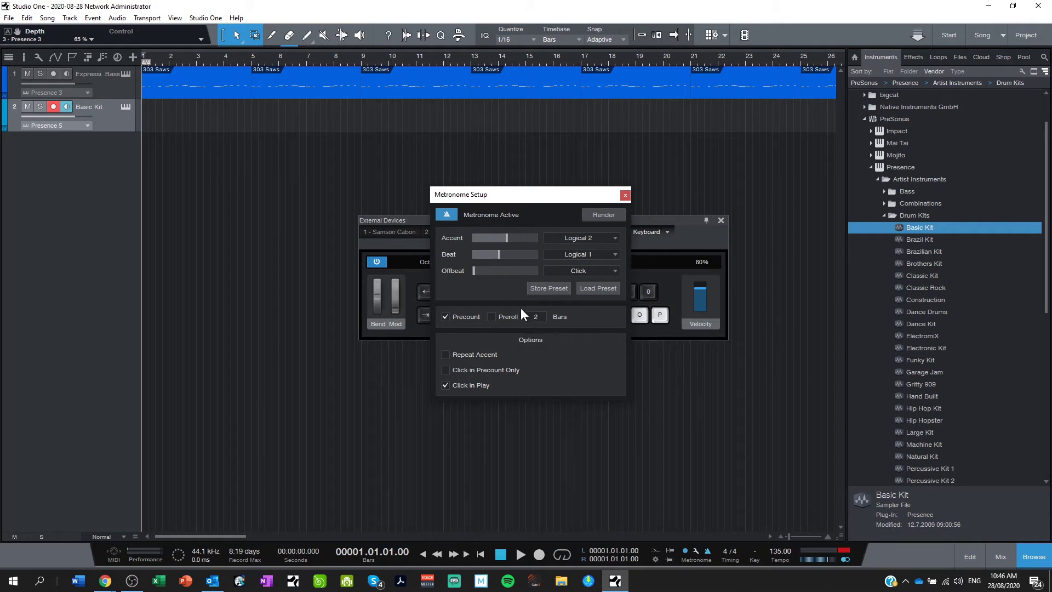
pyautogui.click(625, 195)
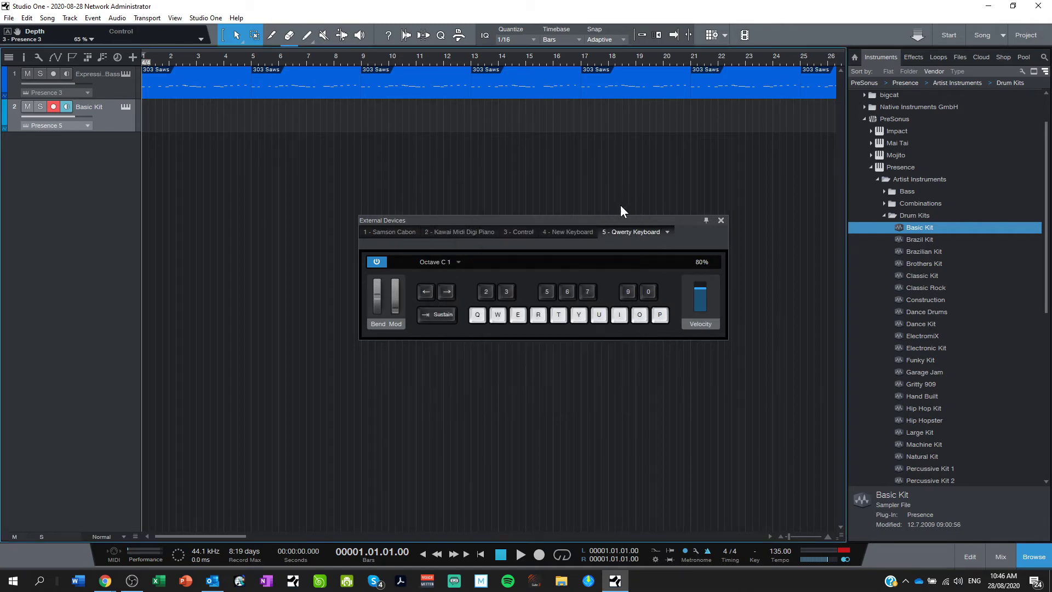
pyautogui.moveTo(606, 221); pyautogui.dragTo(555, 190)
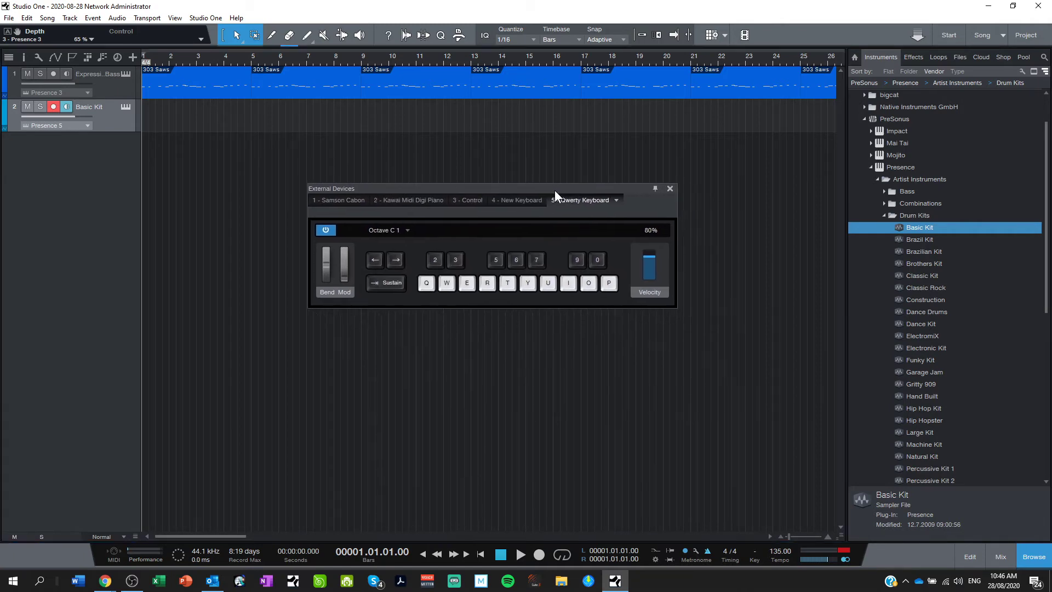
# Record a Q/W drum beat onto the Basic Kit track, stop, and close the keyboard panel.
pyautogui.click(538, 553)
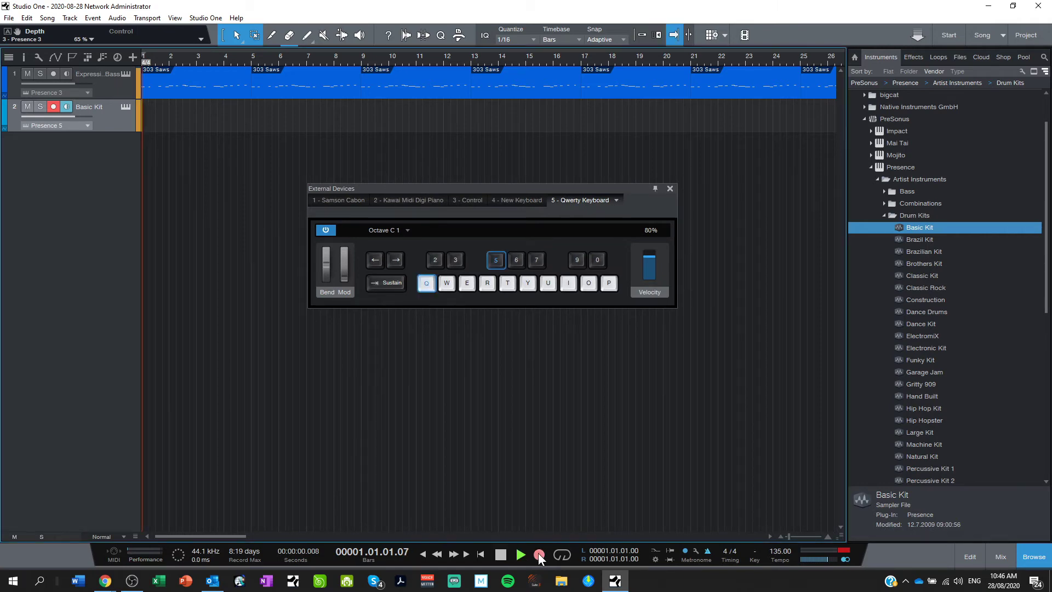
pyautogui.press('w')
pyautogui.press('q')
pyautogui.press('w')
pyautogui.press('q')
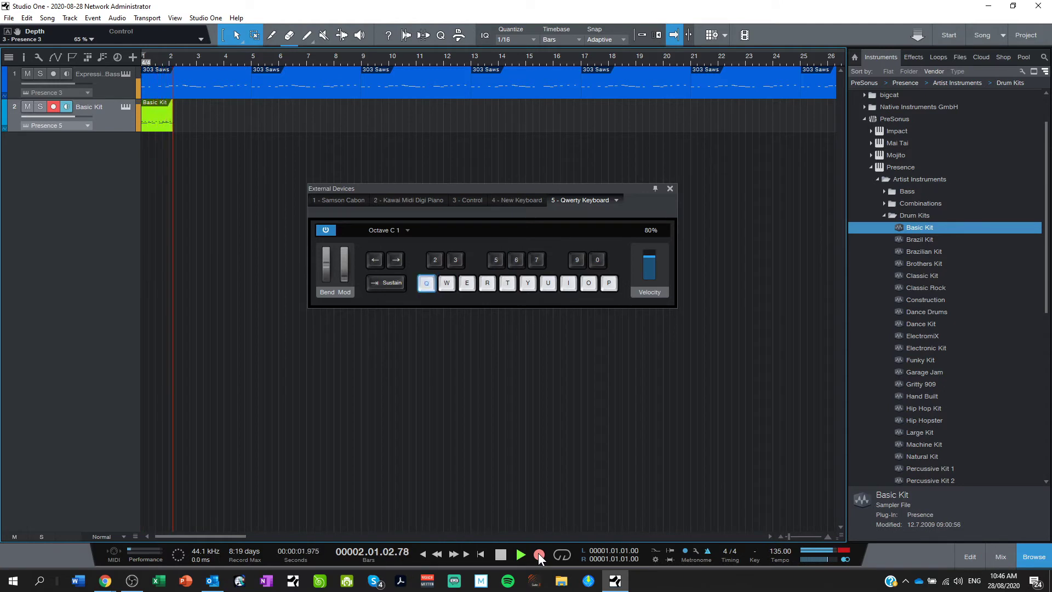
pyautogui.press('w')
pyautogui.press('q')
pyautogui.press('w')
pyautogui.press('q')
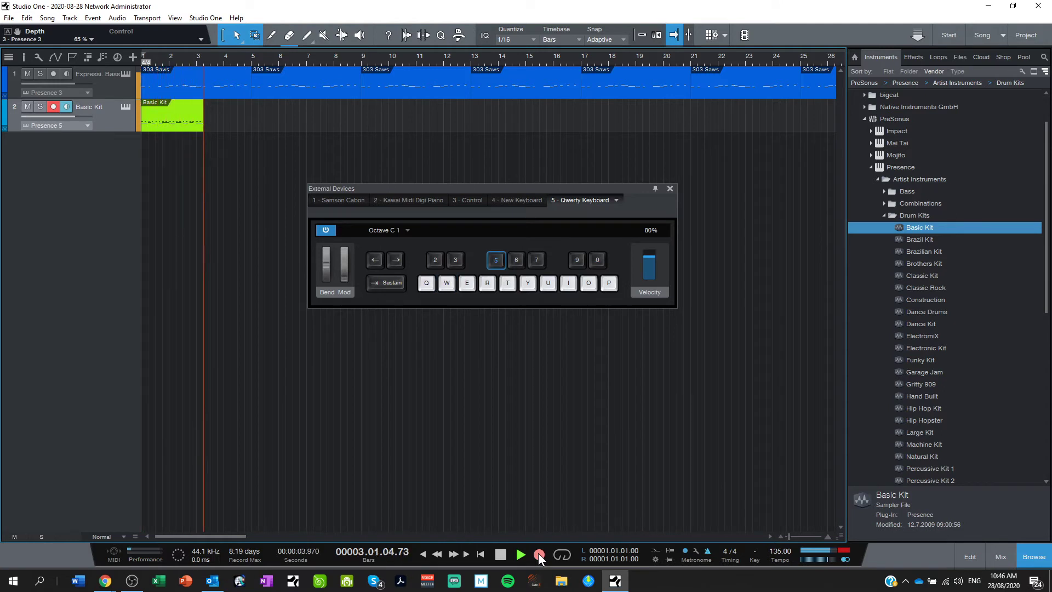
pyautogui.press('q')
pyautogui.press('q')
pyautogui.press('w')
pyautogui.press('q')
pyautogui.press('w')
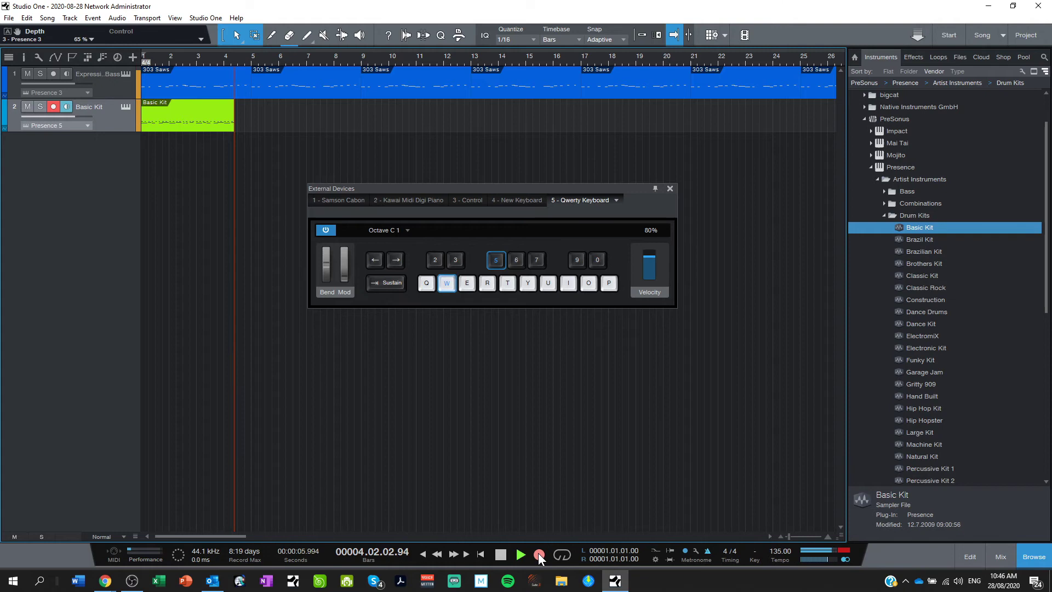
pyautogui.press('q')
pyautogui.press('q')
pyautogui.press('space')
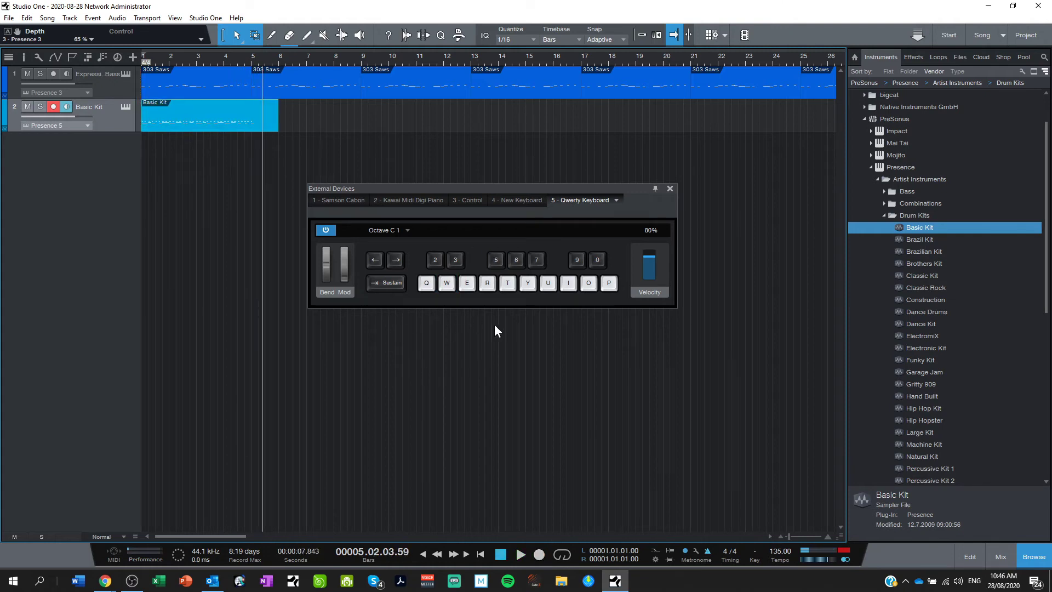
pyautogui.click(670, 188)
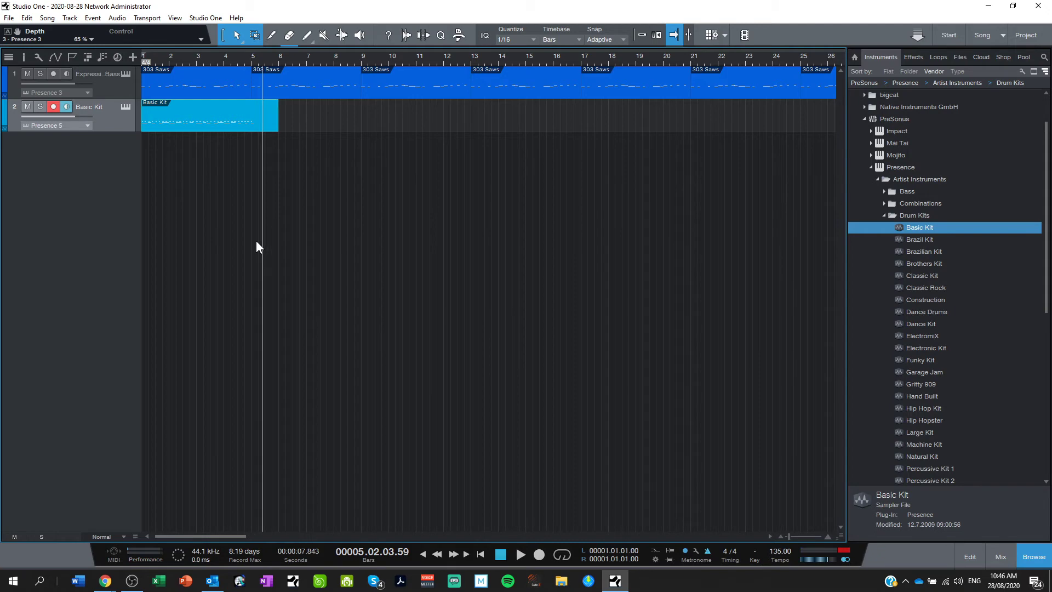
# Zoom in, trim the Basic Kit clip's right edge to bar 5, and open it in the Editor.
pyautogui.press('e')
pyautogui.moveTo(192, 537); pyautogui.dragTo(144, 537)
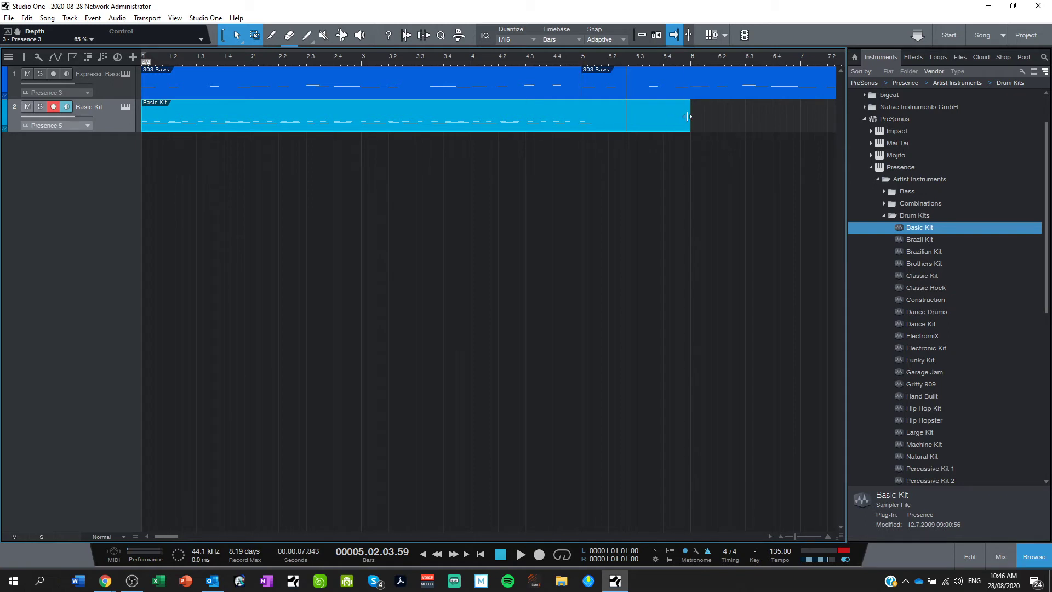
pyautogui.moveTo(689, 116); pyautogui.dragTo(581, 118)
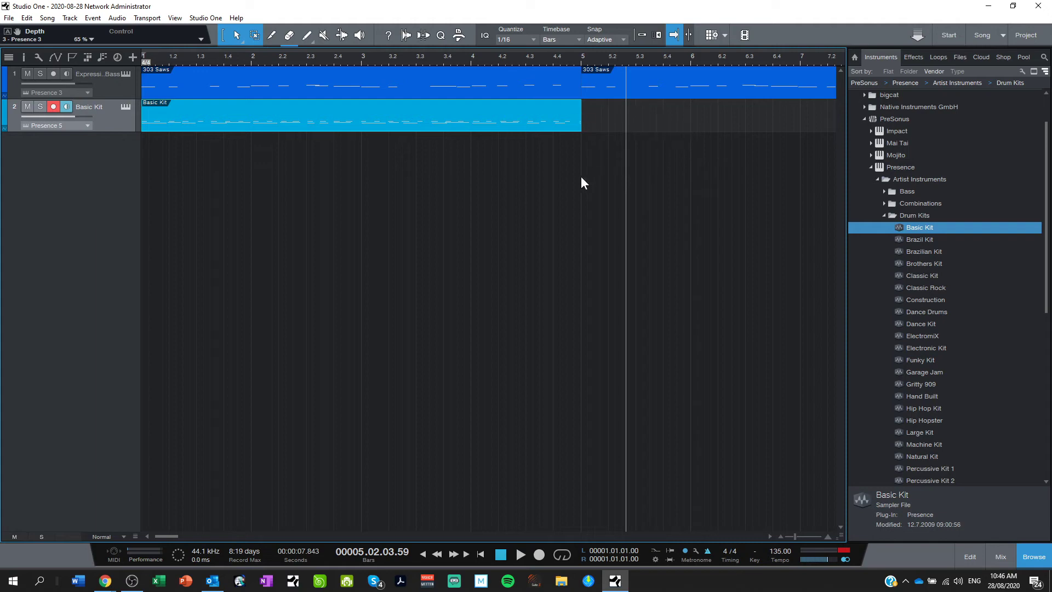
pyautogui.doubleClick(568, 126)
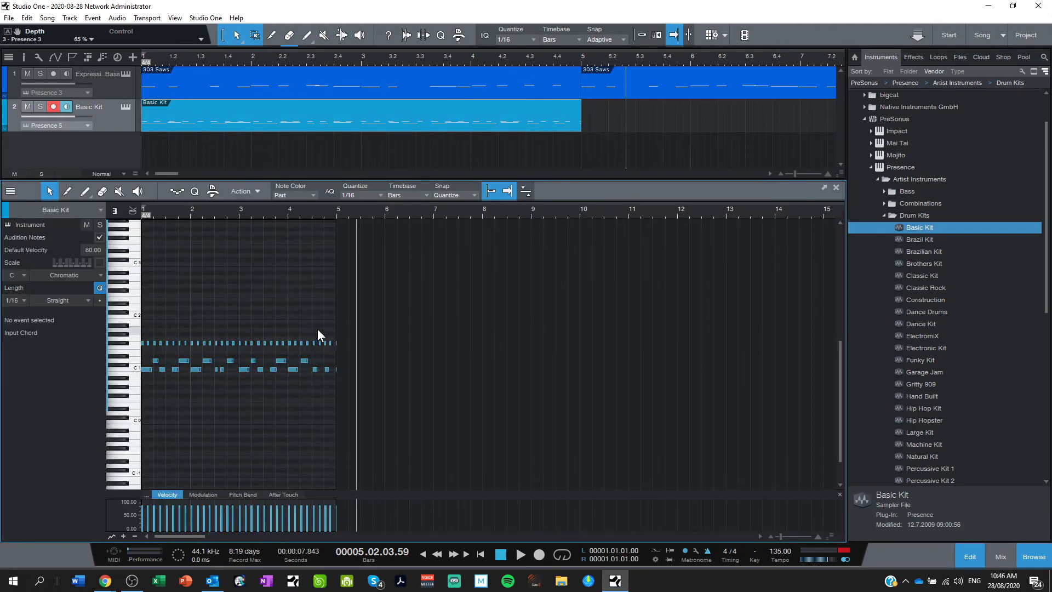
# Play the 4-bar drum pattern from the start, zoom in on the notes, then stop playback.
pyautogui.moveTo(340, 382); pyautogui.dragTo(341, 381)
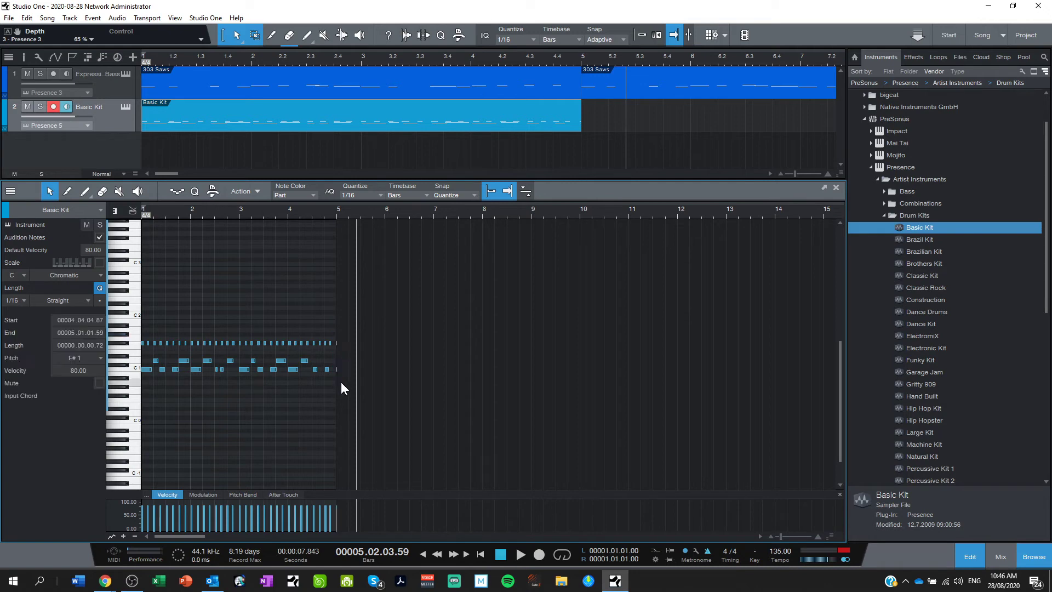
pyautogui.press('Left')
pyautogui.click(480, 554)
pyautogui.click(521, 556)
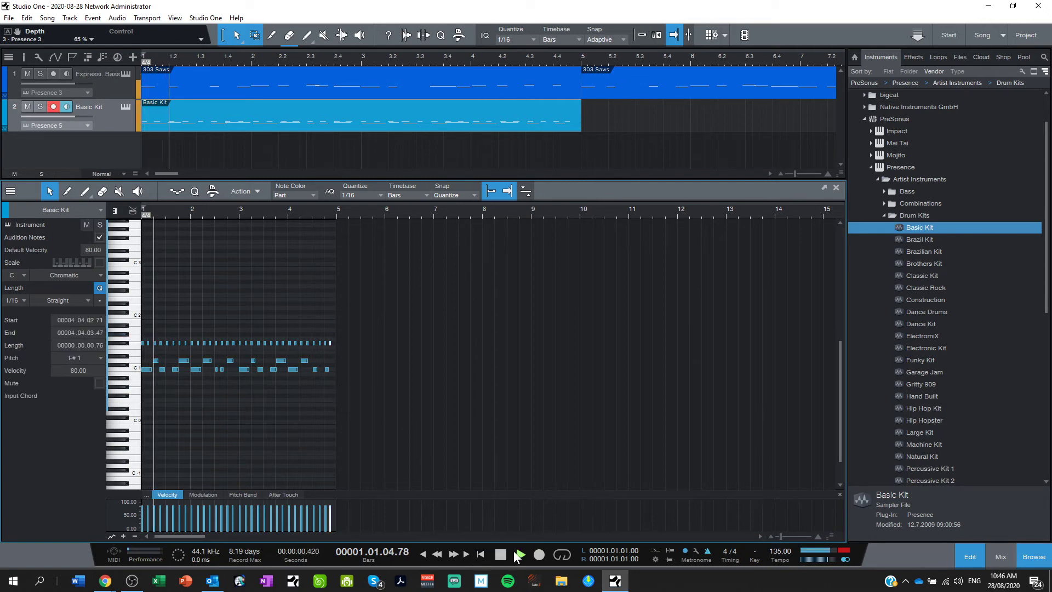
pyautogui.press('e')
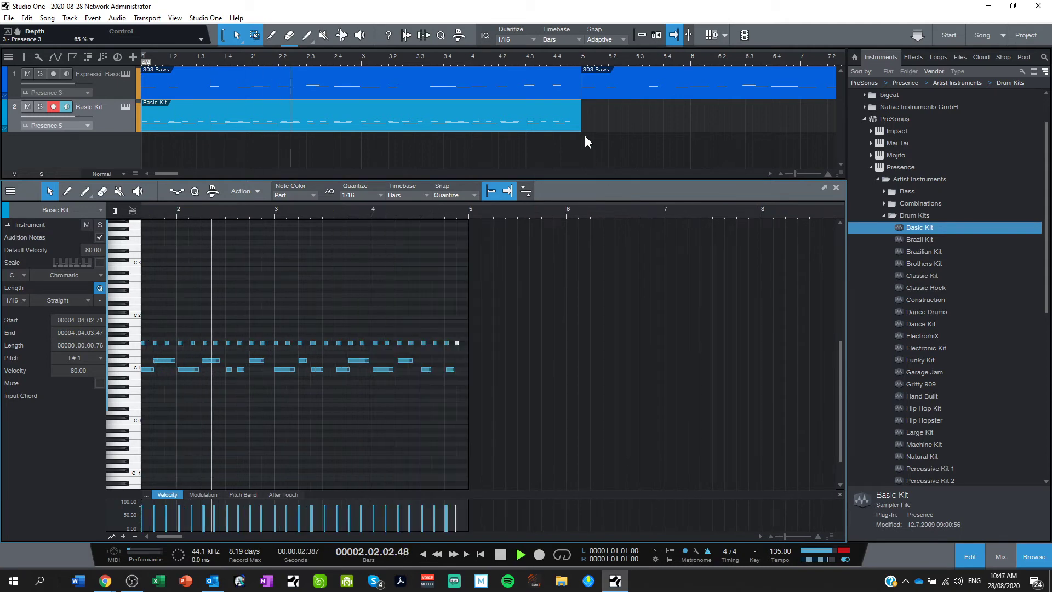
pyautogui.press('e')
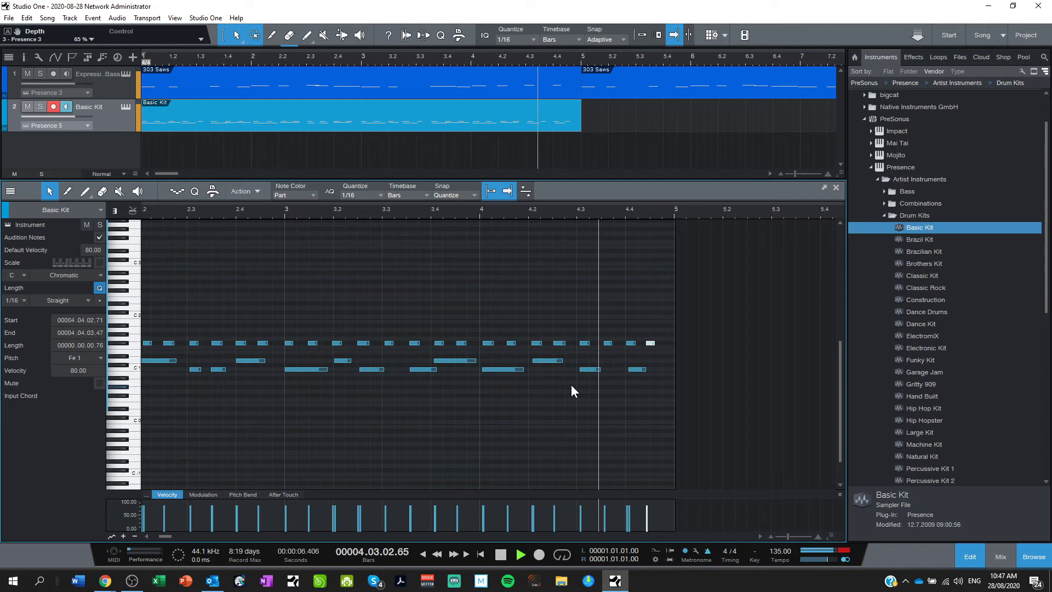
pyautogui.press('space')
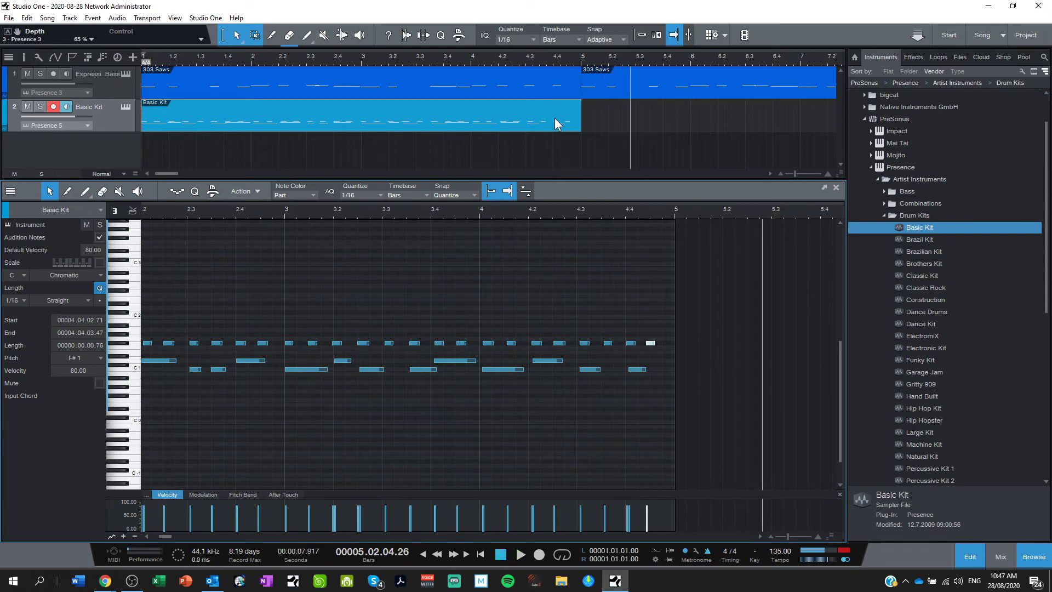
pyautogui.scroll(-2, 771, 534)
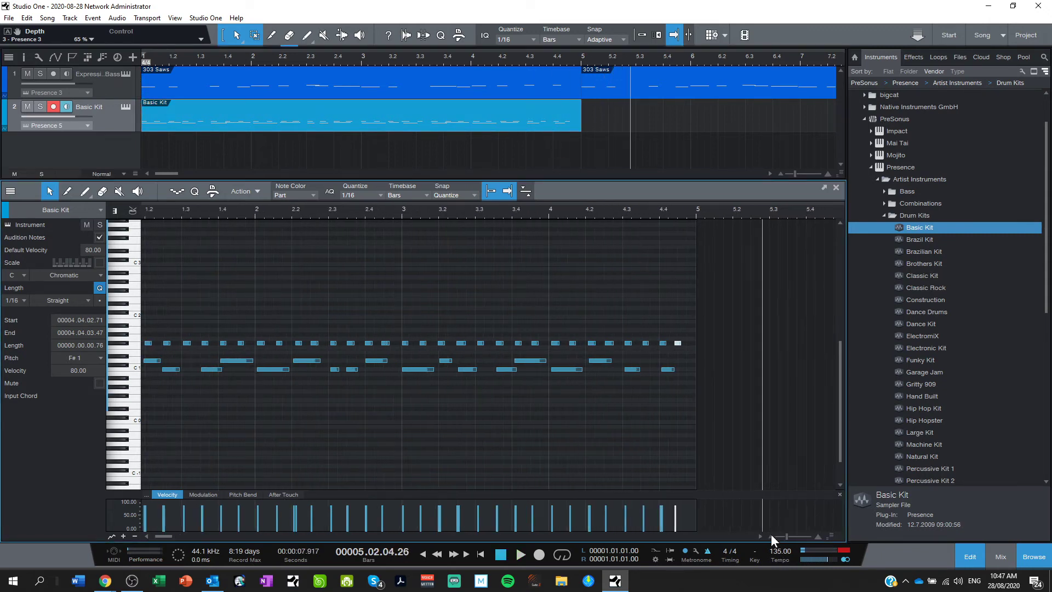
pyautogui.click(836, 188)
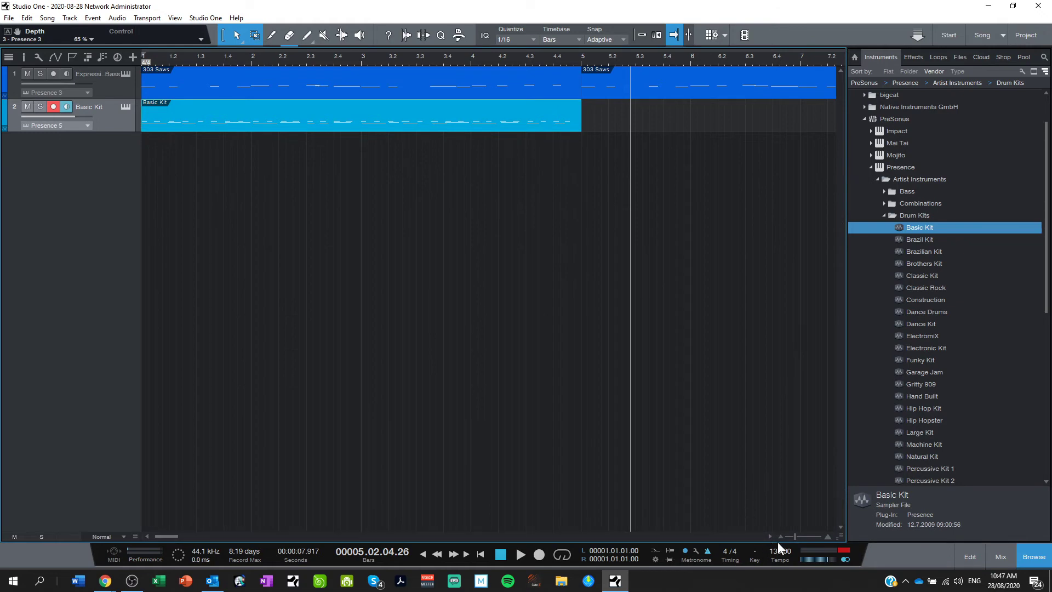
pyautogui.scroll(-1, 778, 534)
pyautogui.press('d')
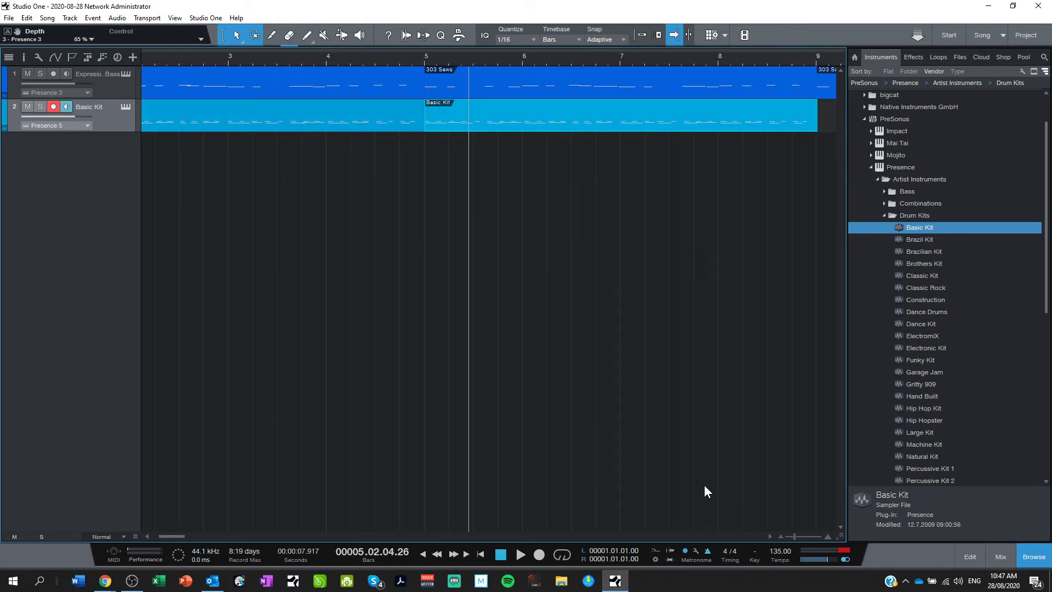
pyautogui.press('d')
pyautogui.press('d')
pyautogui.press('d')
pyautogui.press('d')
pyautogui.press('d')
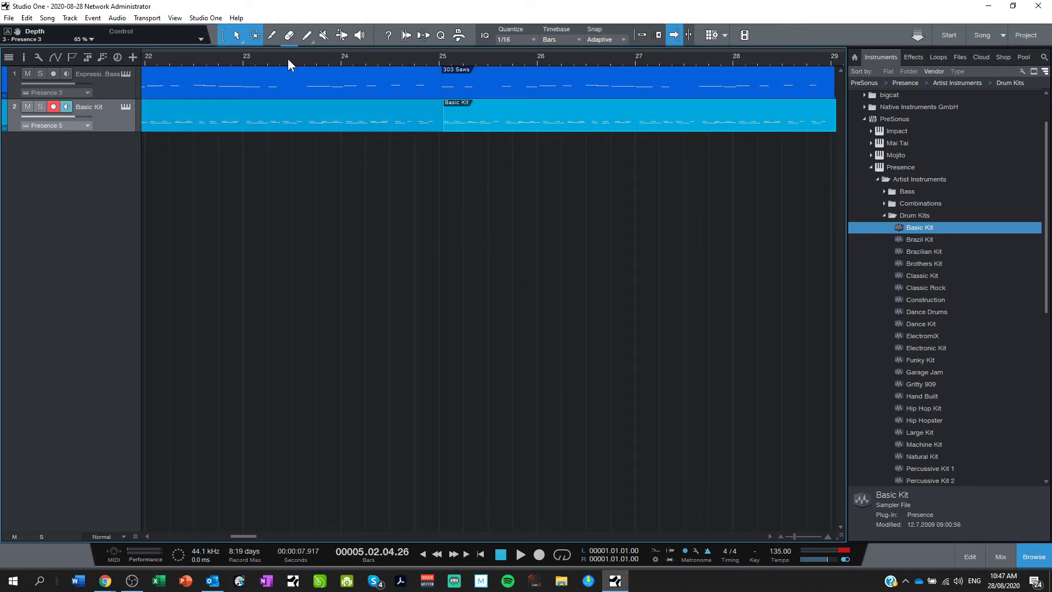
pyautogui.click(288, 58)
pyautogui.press('space')
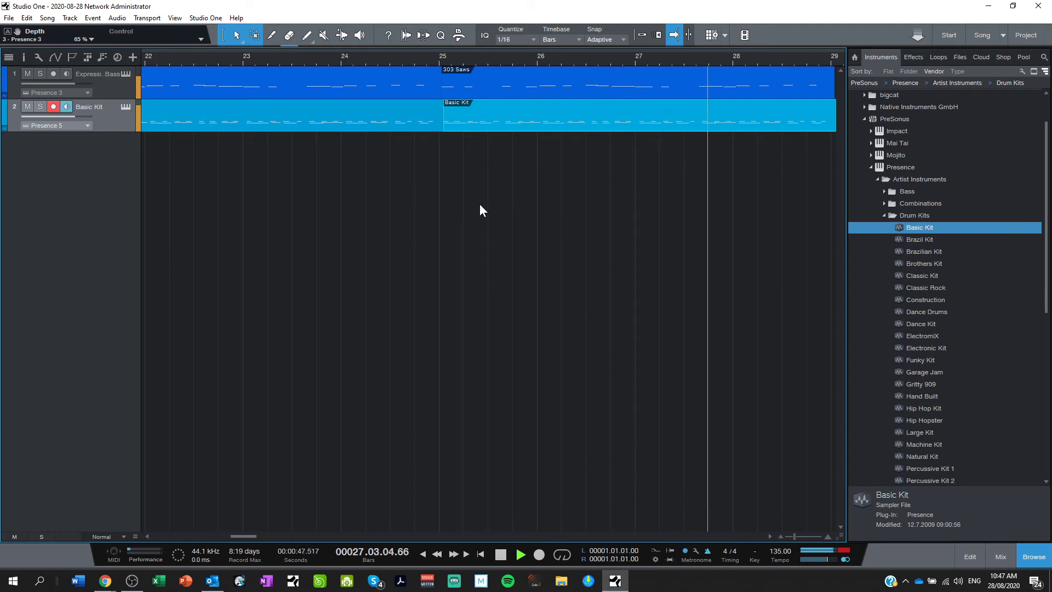
pyautogui.press('space')
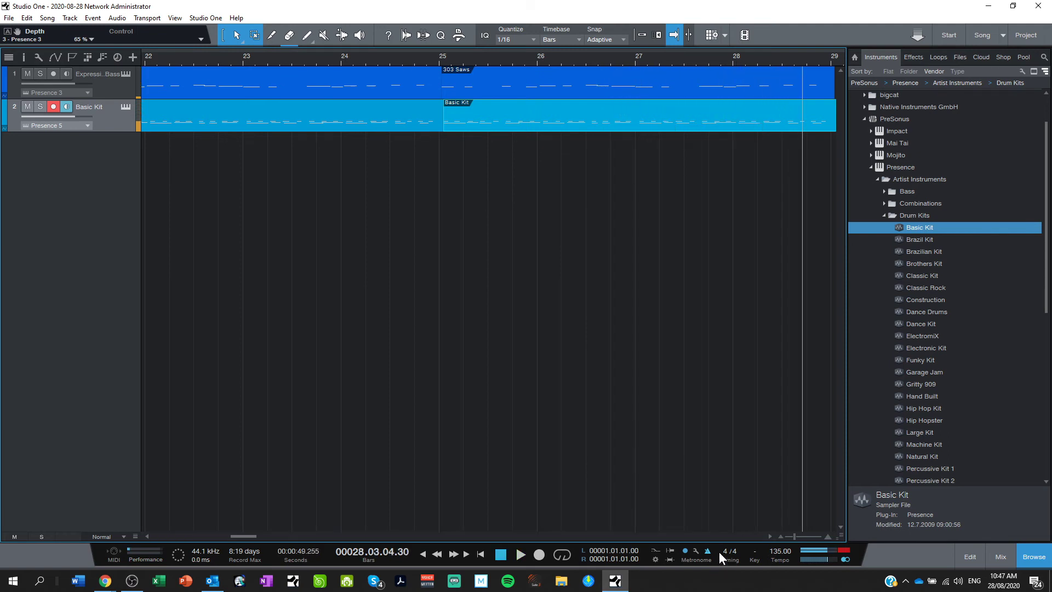
pyautogui.click(779, 536)
pyautogui.moveTo(559, 197); pyautogui.dragTo(203, 132)
# Delete the copied drum loops and open the Basic Kit notes zoomed in on bar 1.
pyautogui.press('Delete')
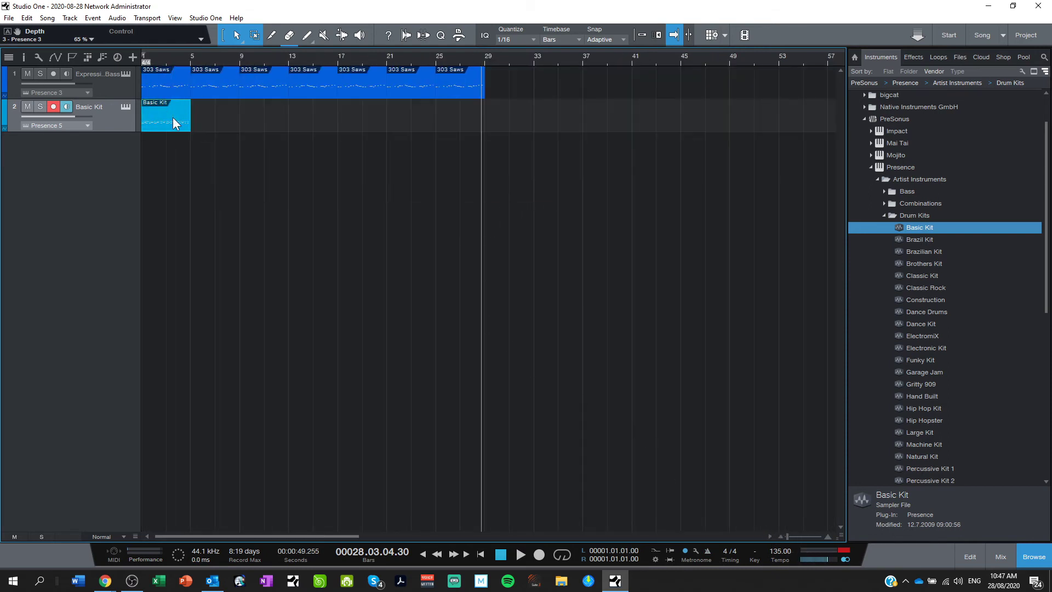
pyautogui.doubleClick(173, 117)
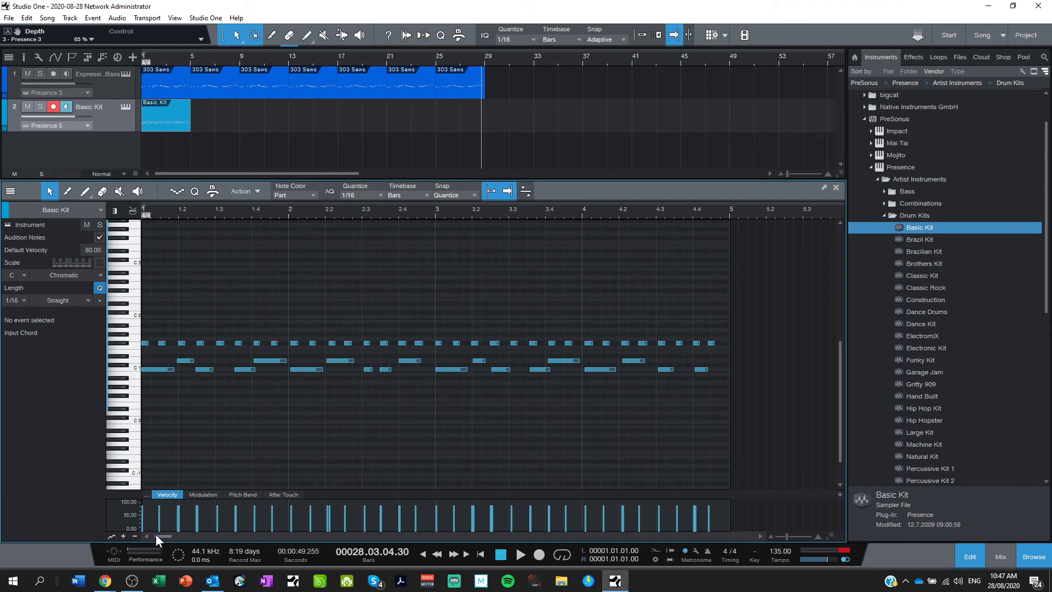
pyautogui.moveTo(149, 531); pyautogui.dragTo(171, 520)
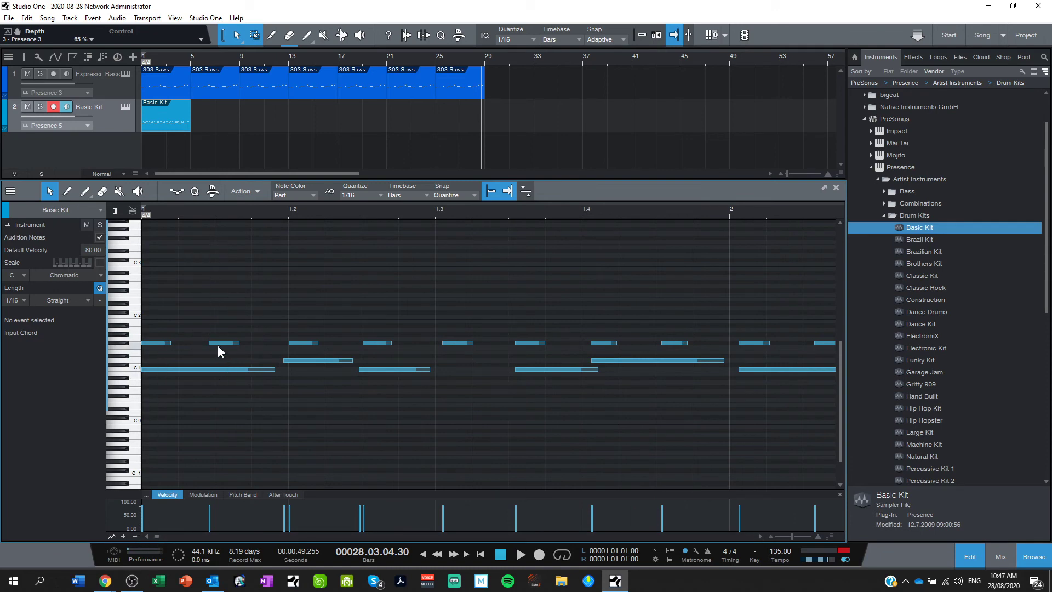
# Nudge the F#1, D1 and C1 hits in bar 1 onto the 1/16 grid through beat 1.4.
pyautogui.moveTo(215, 343); pyautogui.dragTo(222, 344)
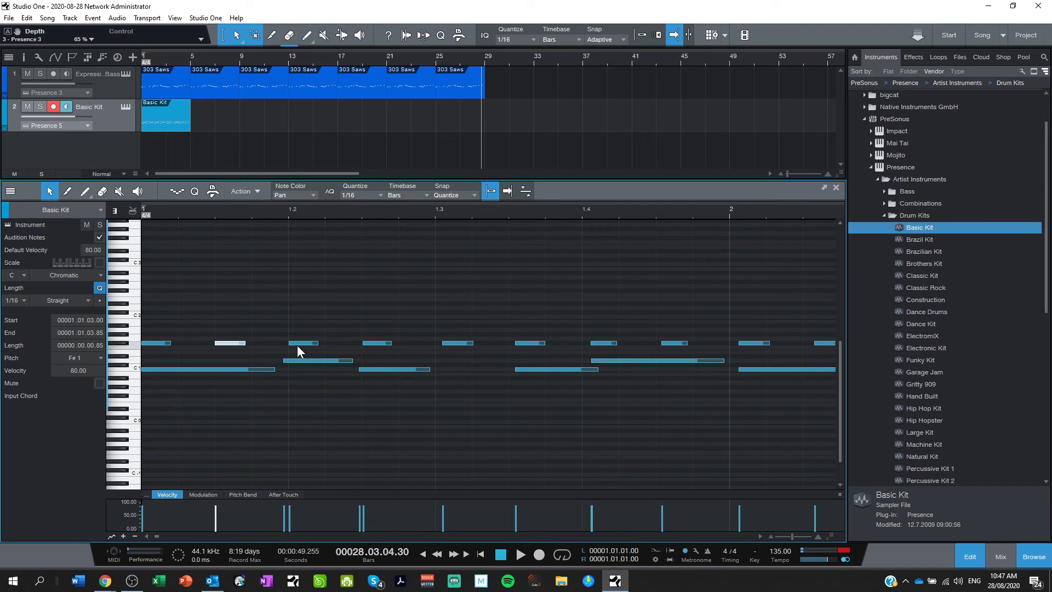
pyautogui.moveTo(291, 360); pyautogui.dragTo(294, 360)
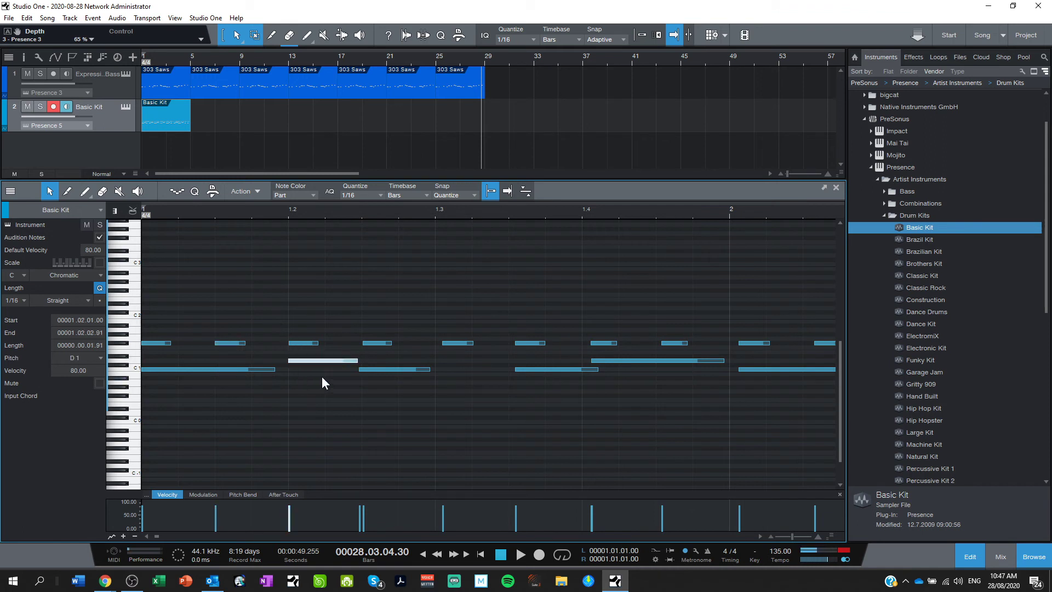
pyautogui.click(369, 343)
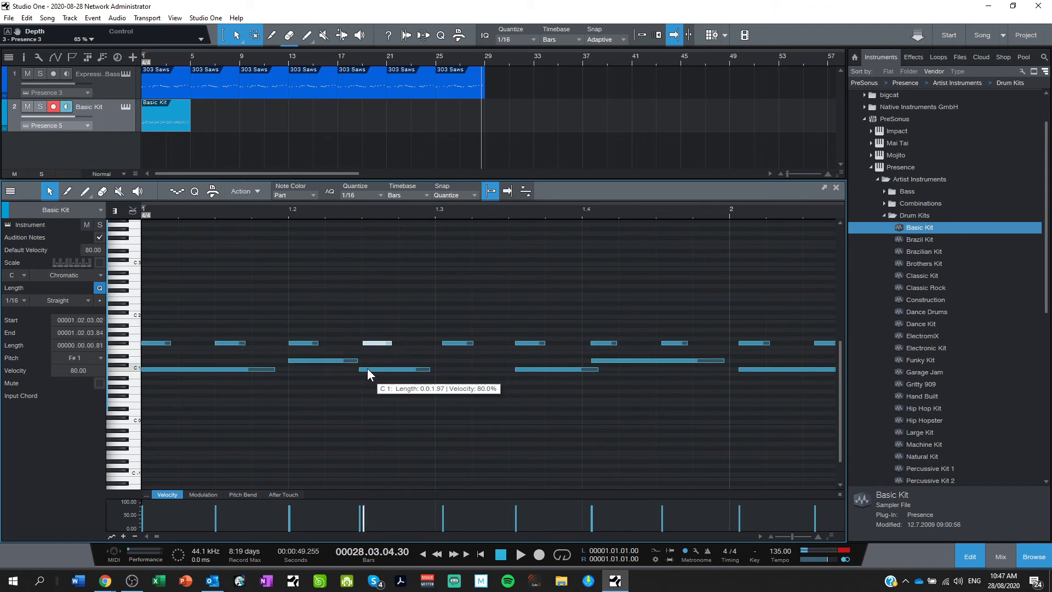
pyautogui.moveTo(367, 368); pyautogui.dragTo(370, 368)
pyautogui.click(448, 344)
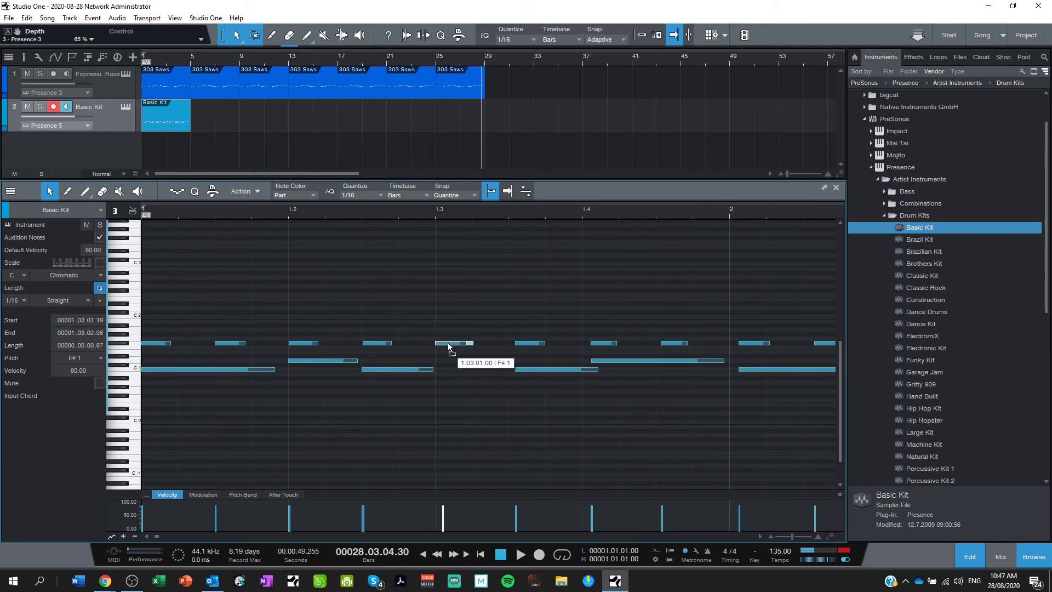
pyautogui.moveTo(448, 346); pyautogui.dragTo(444, 347)
pyautogui.moveTo(504, 331); pyautogui.dragTo(527, 369)
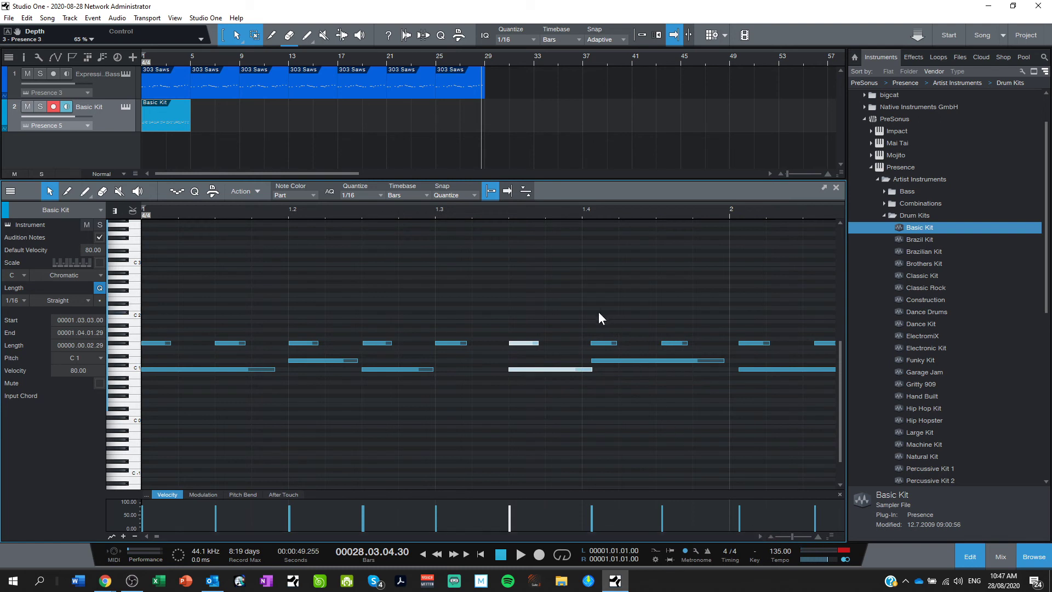
pyautogui.moveTo(601, 315); pyautogui.dragTo(689, 401)
pyautogui.moveTo(666, 362); pyautogui.dragTo(656, 363)
# Zoom out, select all Basic Kit notes with Ctrl+A, and quantize them to 1/16 with Q.
pyautogui.click(771, 535)
pyautogui.click(770, 533)
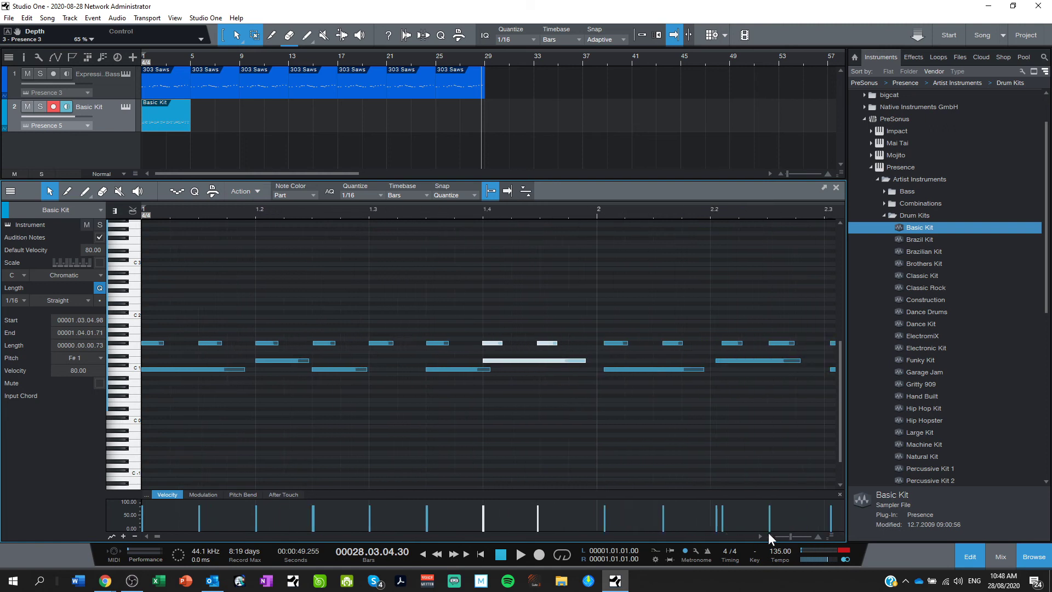
pyautogui.click(768, 532)
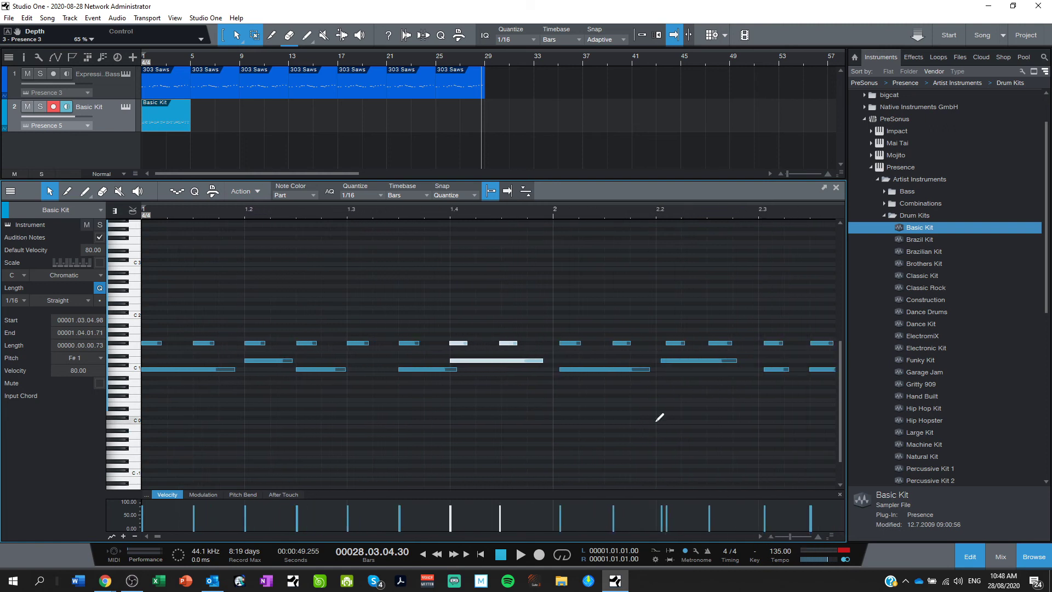
pyautogui.hotkey('ctrl', 'a')
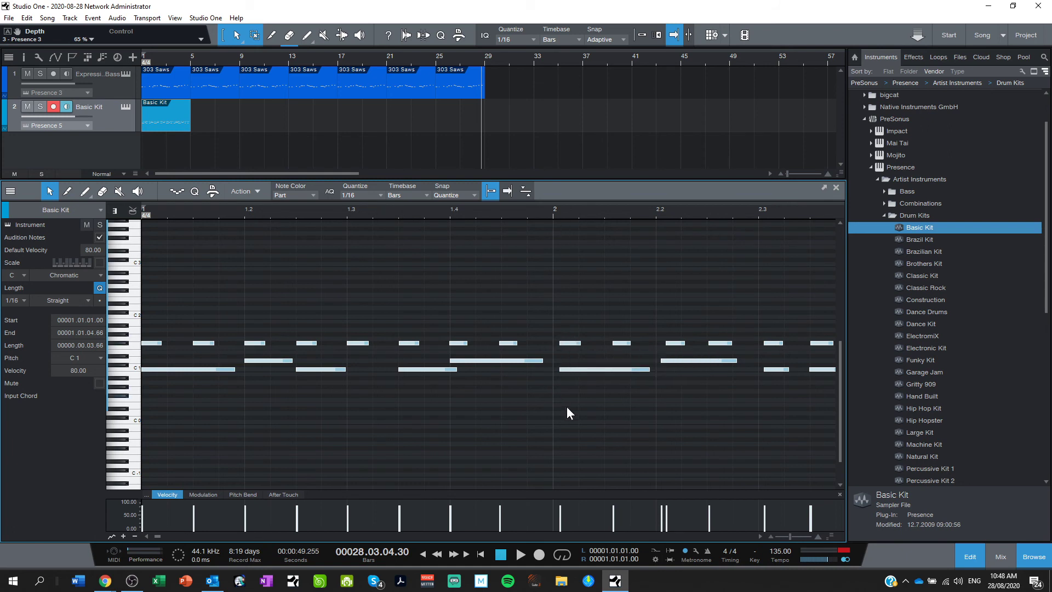
pyautogui.press('q')
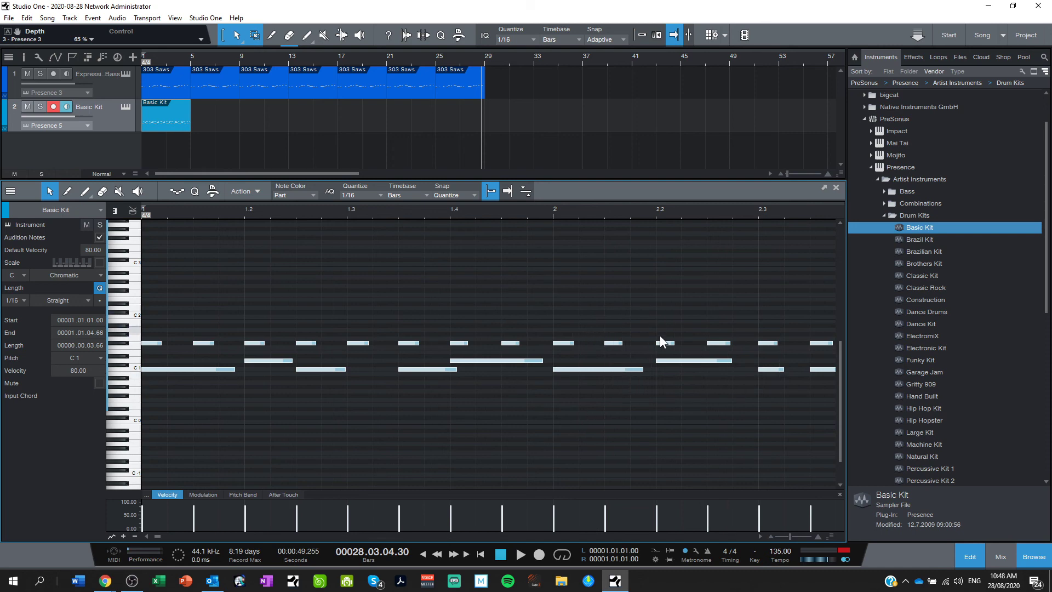
# Page through the later bars to check the quantized notes, then return to the song start.
pyautogui.click(401, 535)
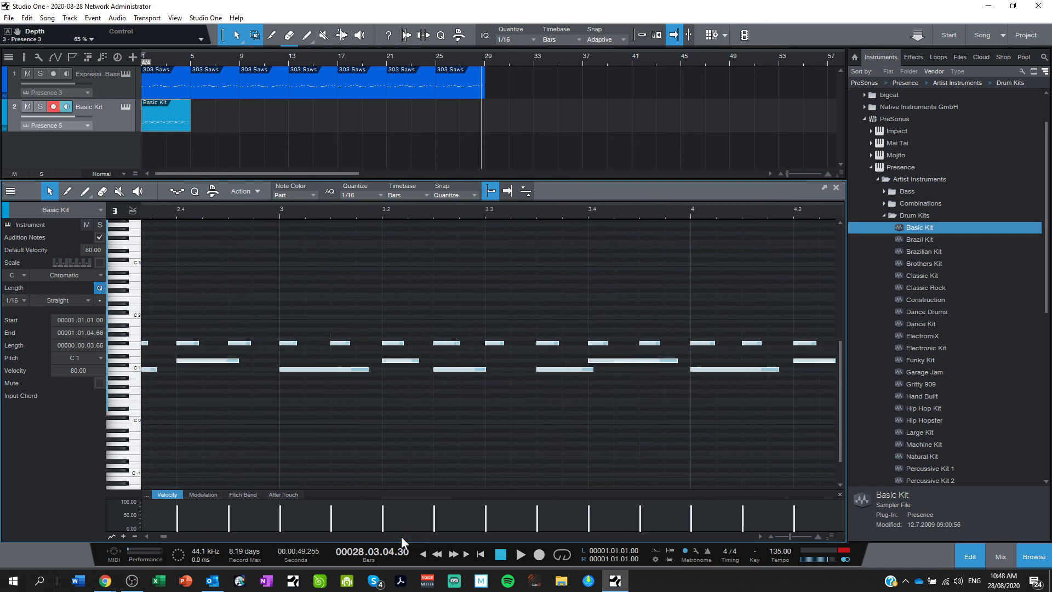
pyautogui.click(405, 537)
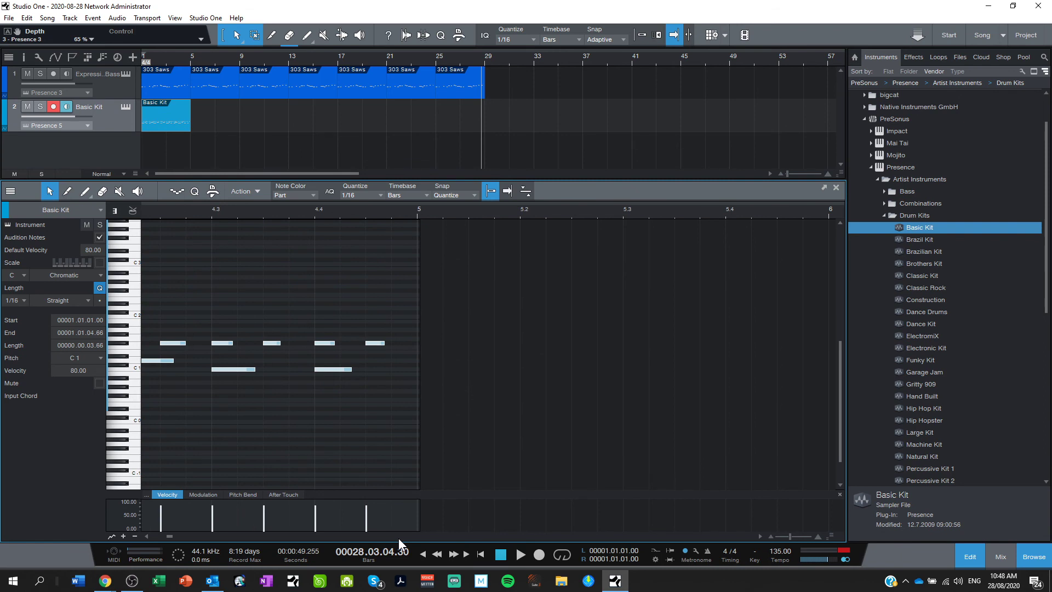
pyautogui.click(159, 538)
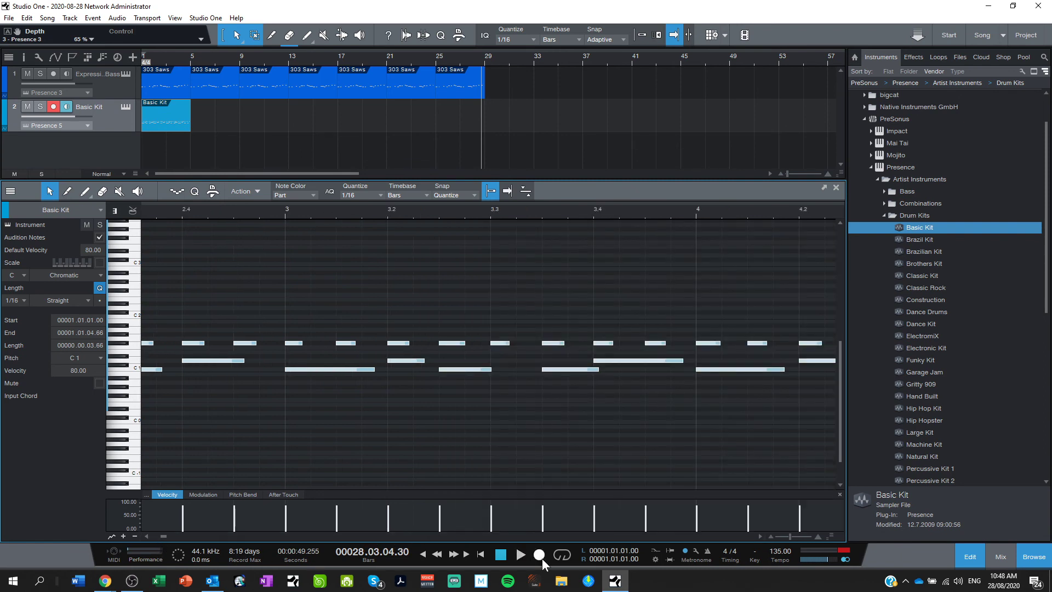
pyautogui.click(480, 554)
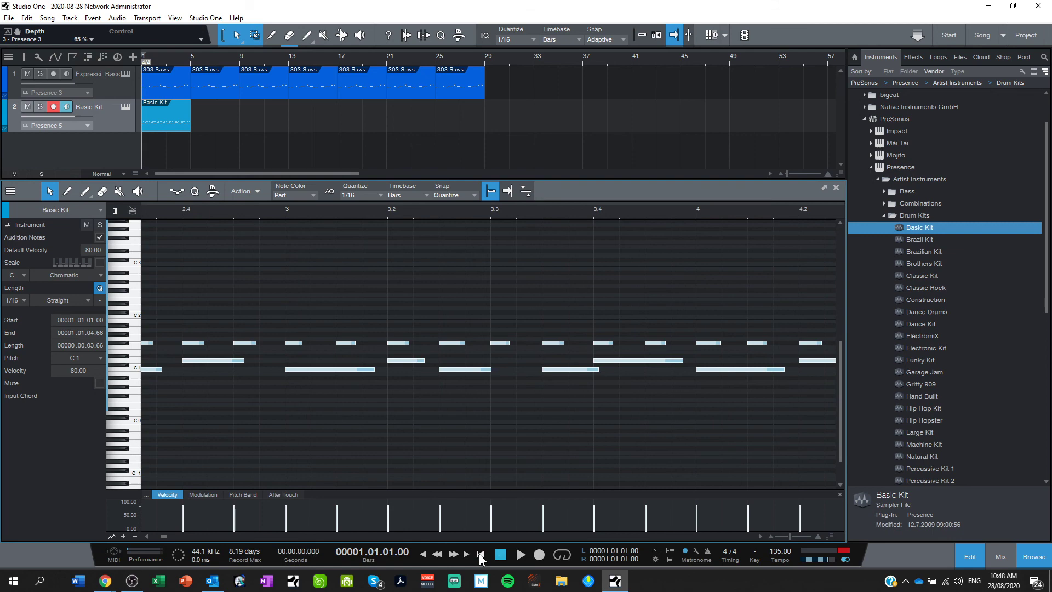
# Play the song from the start, zoomed out to see the whole loop, then stop.
pyautogui.click(521, 555)
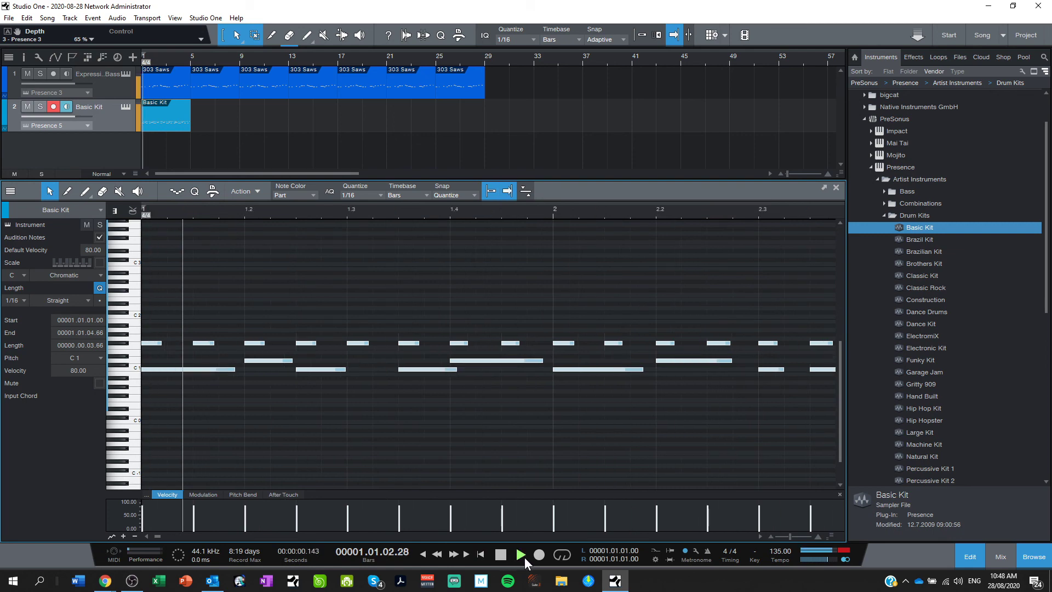
pyautogui.click(773, 537)
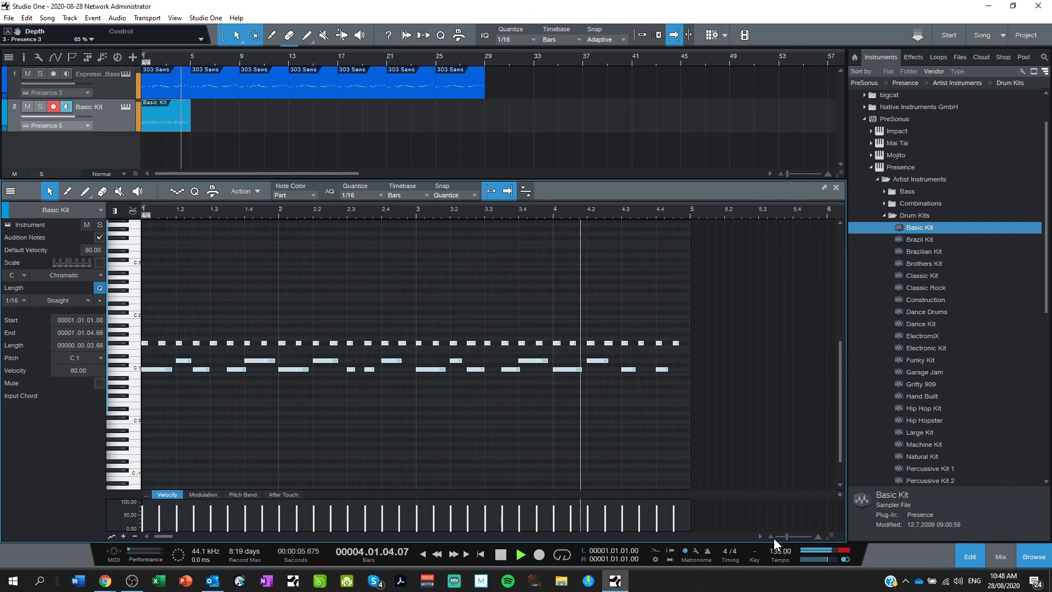
pyautogui.press('space')
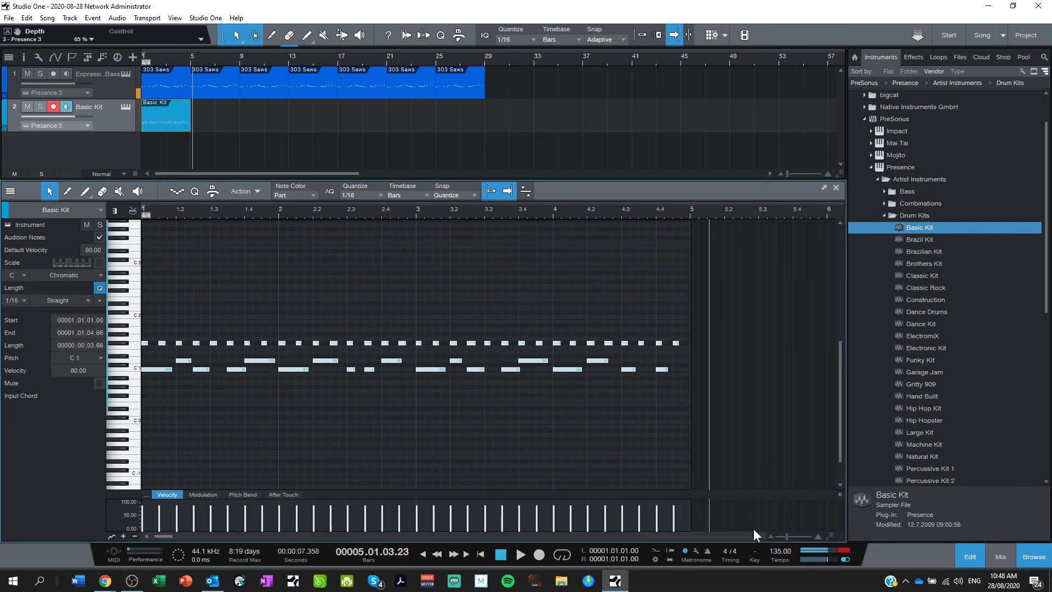
# Duplicate the Basic Kit event with D repeatedly so copies run to bar 29.
pyautogui.click(172, 120)
pyautogui.press('d')
pyautogui.press('d')
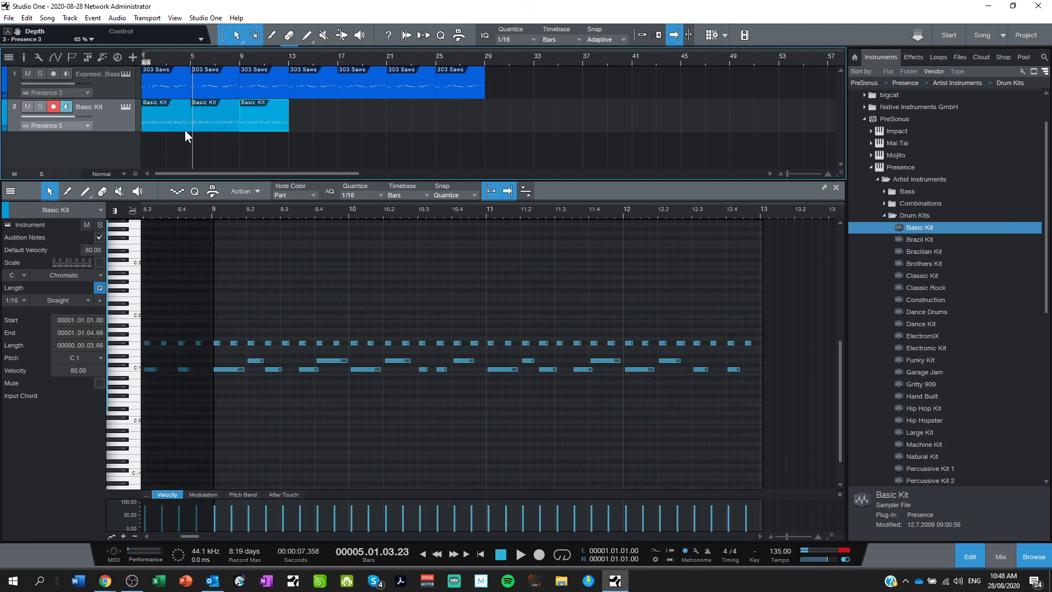
pyautogui.press('d')
pyautogui.press('d')
pyautogui.press('d')
pyautogui.press('d')
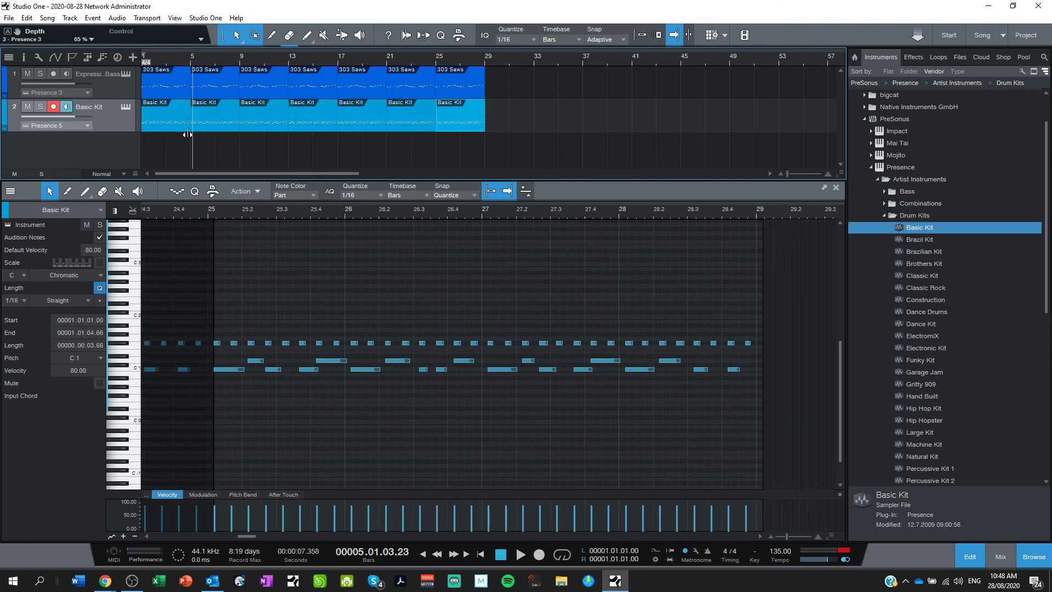